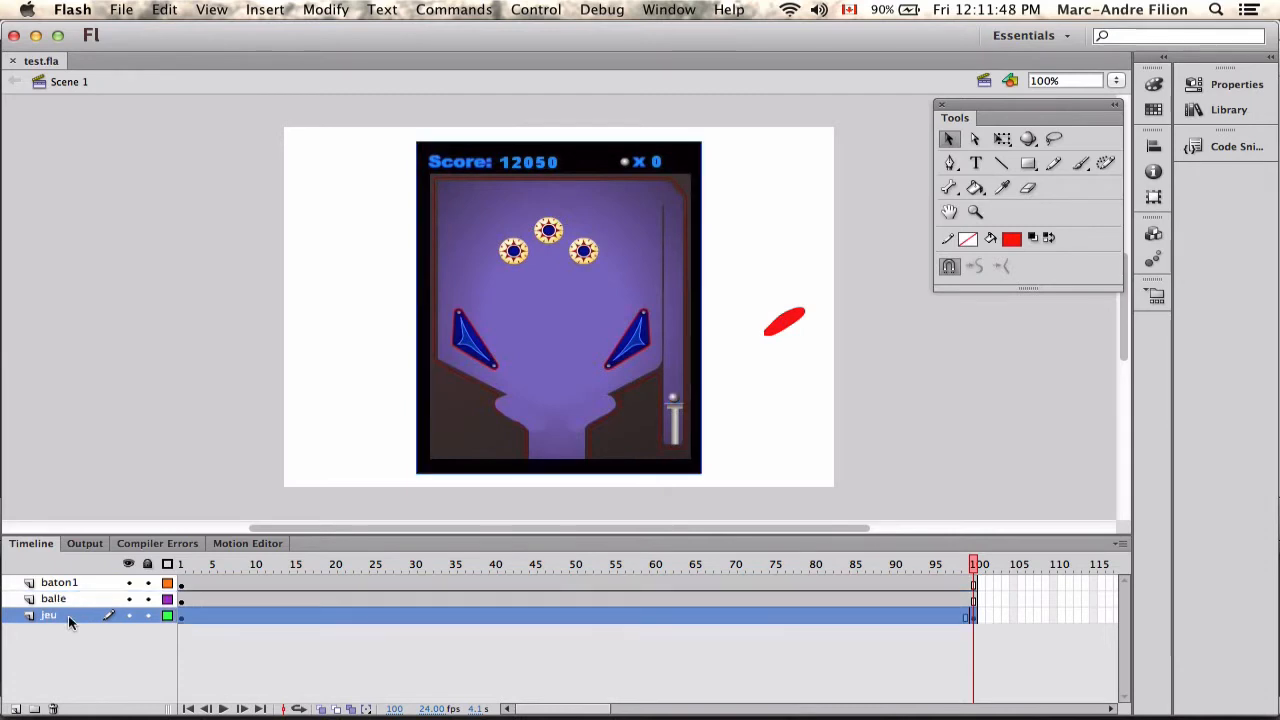
Place the red flipper in the table's right flipper slot and set its transformation point at its upper-right tip.
left_click(783, 320)
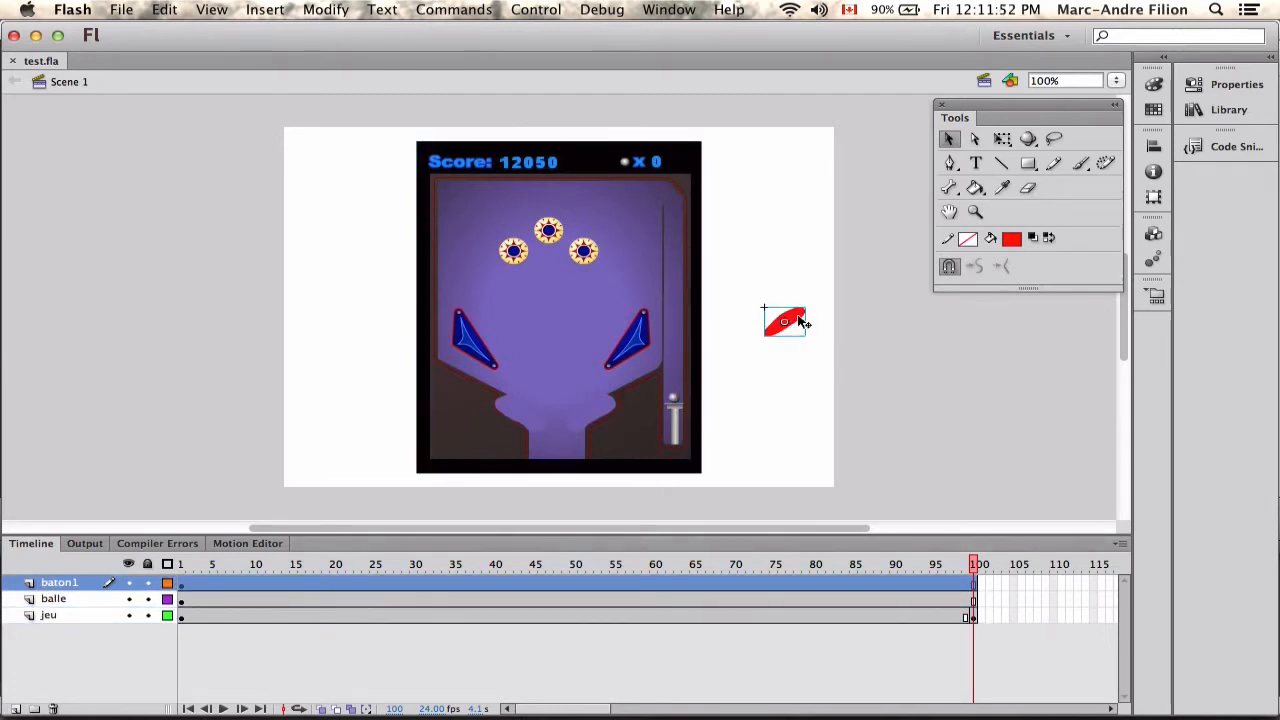
left_click_drag(800, 321, 606, 411)
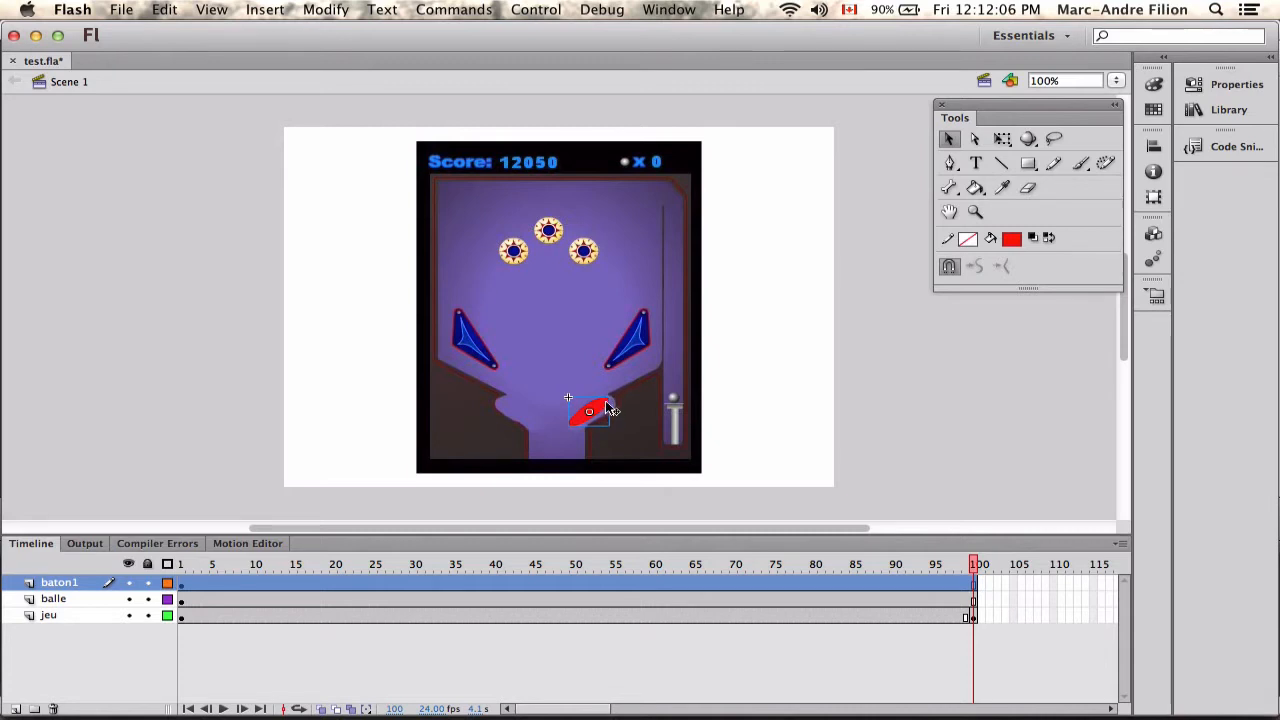
left_click(1009, 139)
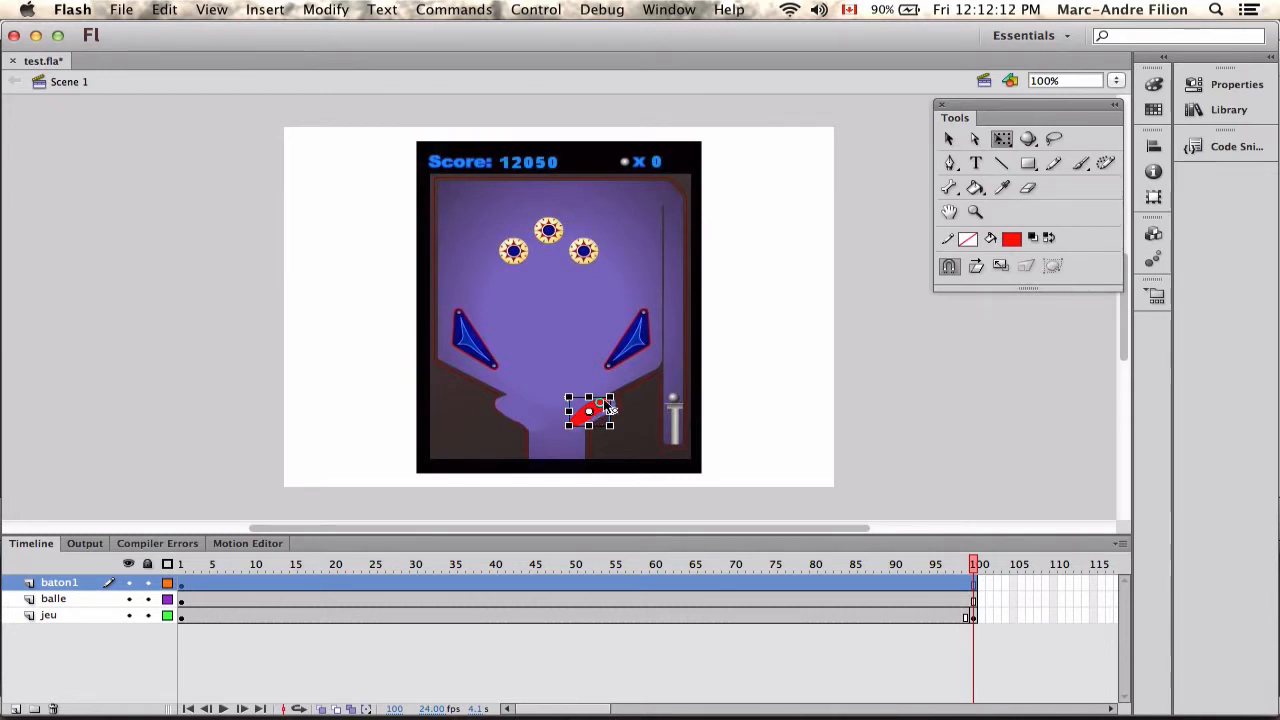
left_click_drag(607, 400, 610, 398)
mouse_move(561, 436)
left_mouse_down()
mouse_move(540, 365)
mouse_move(550, 452)
mouse_move(522, 367)
mouse_move(540, 448)
mouse_move(530, 358)
mouse_move(530, 430)
mouse_move(517, 369)
mouse_move(539, 442)
left_mouse_up()
left_click(749, 371)
left_click(601, 410)
Create a motion tween on the balle layer.
left_click(196, 600)
right_click(196, 600)
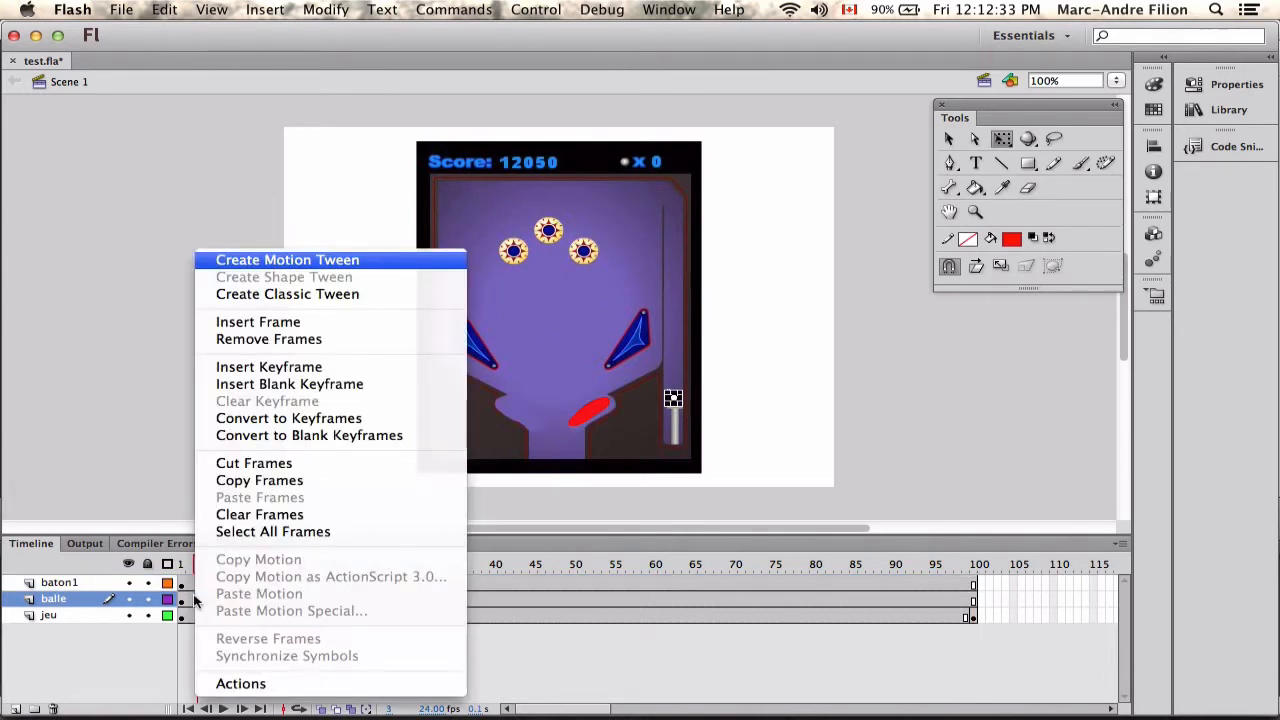
left_click(305, 261)
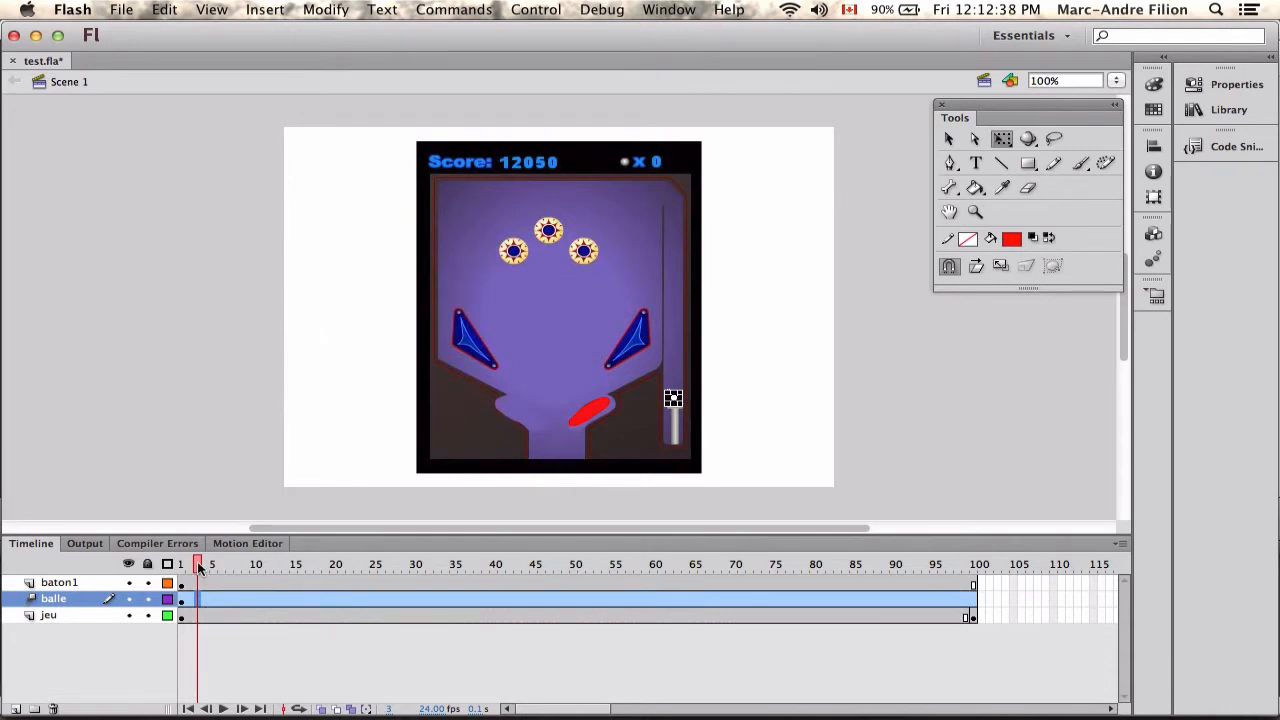
At frame 10, move the ball straight up to the top of the launch lane.
left_click_drag(199, 567, 255, 566)
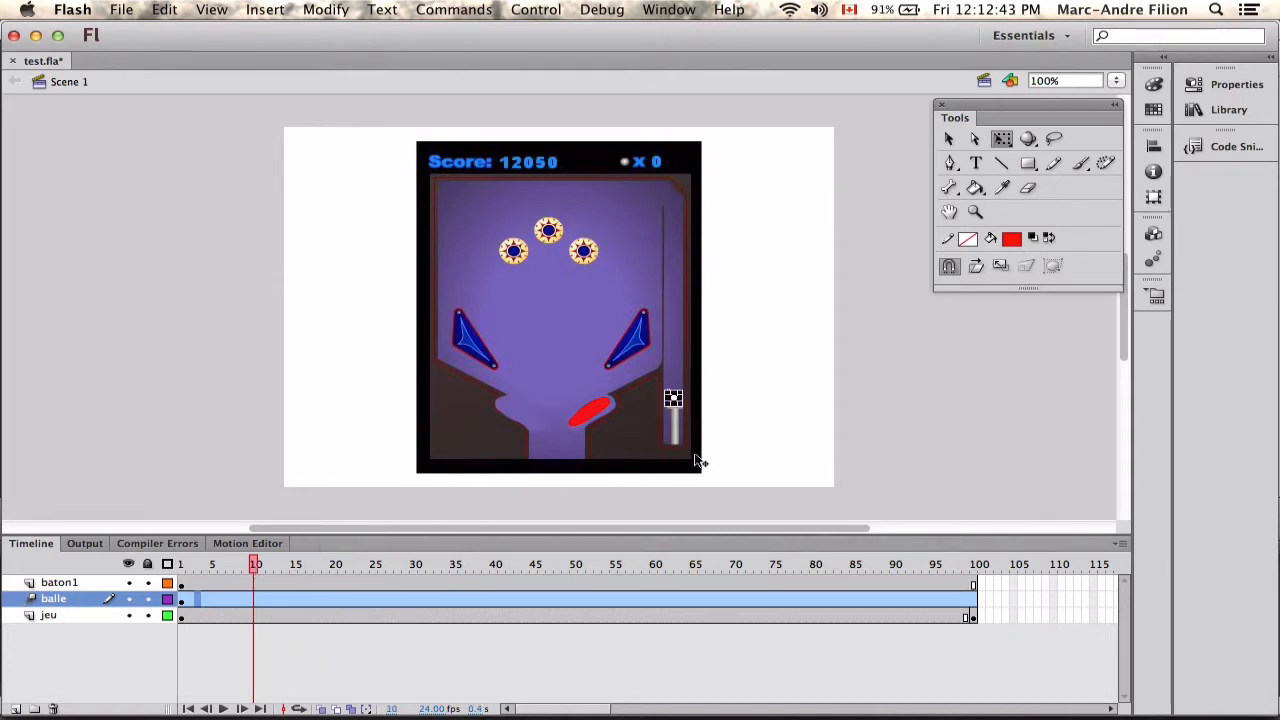
key("shift+Up")
key("shift+Up")
key("shift+Up")
key("shift+Up")
key("shift+Up")
key("shift+Up")
key("shift+Up")
key("shift+Up")
key("shift+Up")
key("shift+Up")
key("shift+Up")
key("shift+Up")
key("shift+Up")
key("shift+Up")
key("shift+Up")
key("shift+Up")
key("shift+Up")
key("shift+Up")
key("shift+Up")
key("shift+Up")
key("shift+Up")
key("shift+Up")
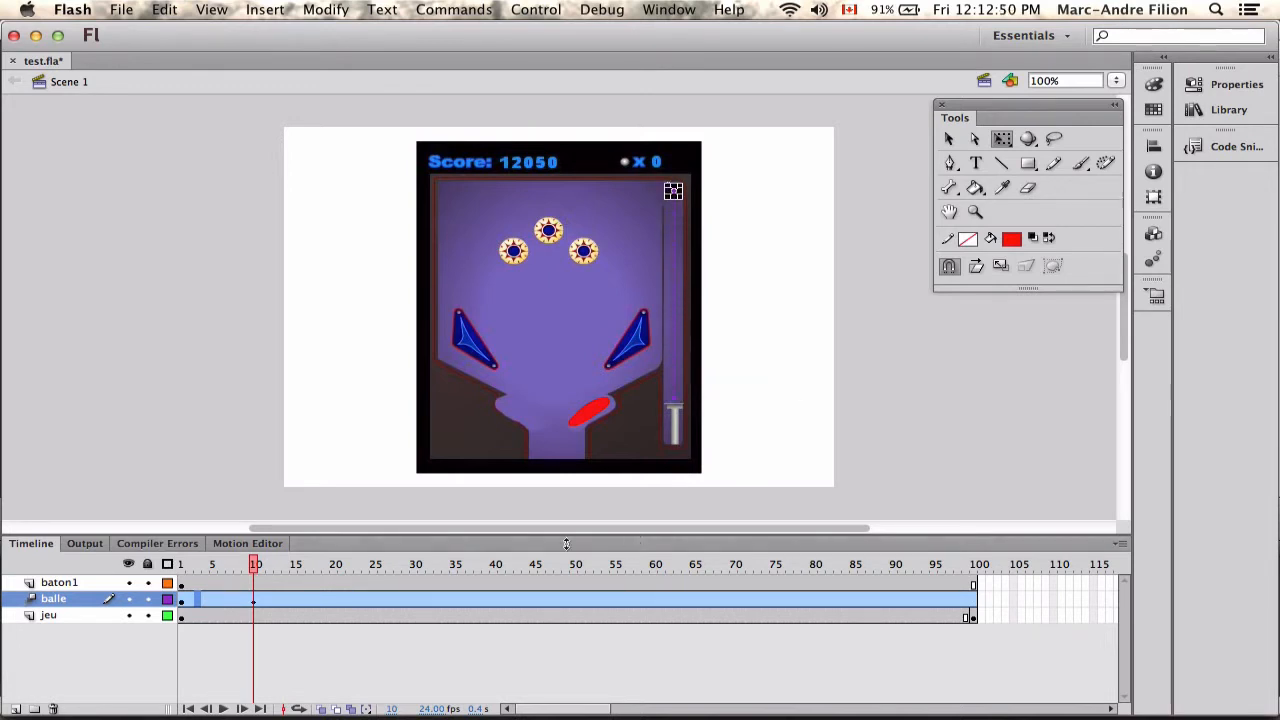
At frame 15, place the ball just beside the right bumper and bend the motion path leading there into a curve.
left_click_drag(256, 566, 296, 570)
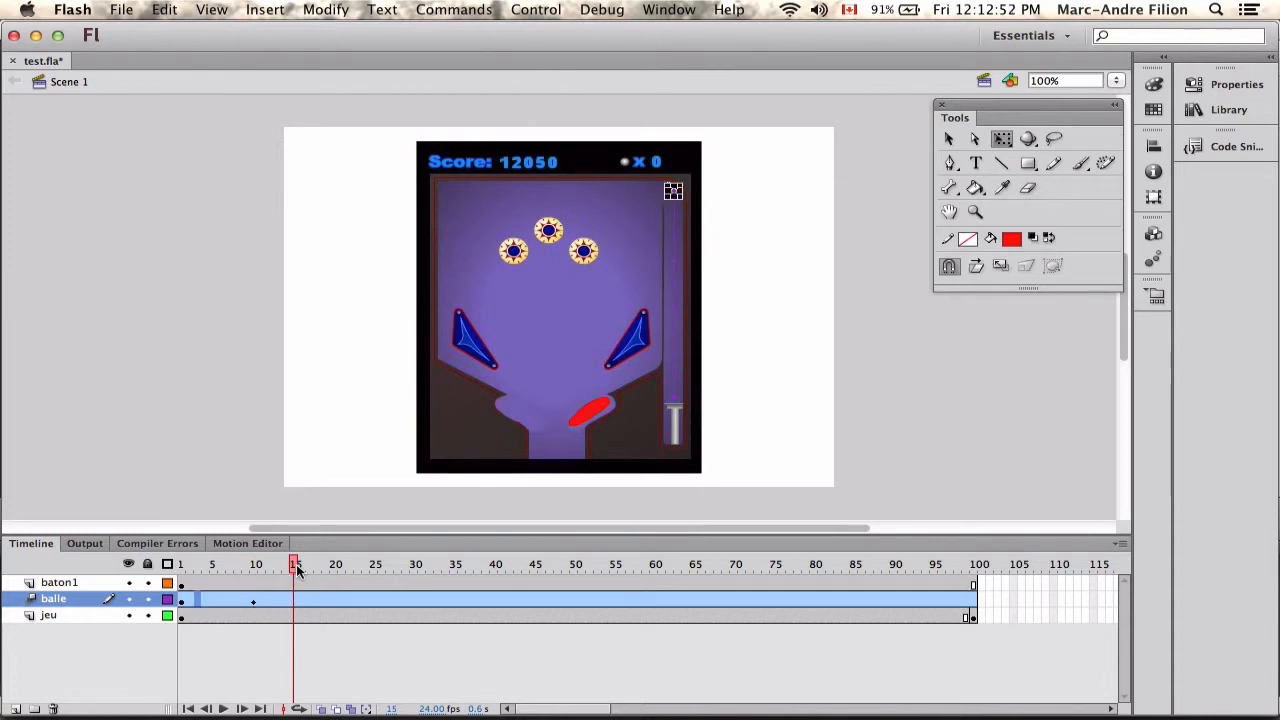
key("shift+Left")
key("shift+Left")
key("shift+Left")
key("shift+Left")
key("shift+Left")
key("shift+Left")
key("shift+Left")
key("shift+Left")
key("shift+Left")
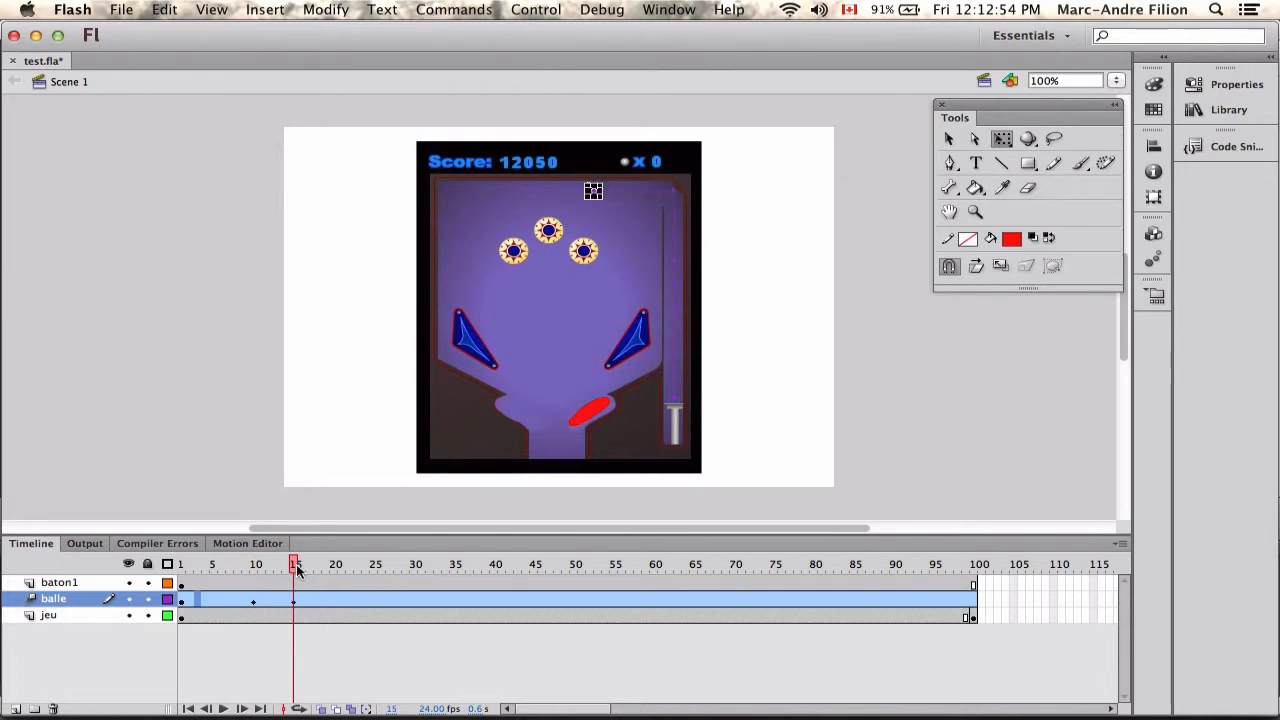
key("shift+Down")
key("shift+Down")
key("shift+Down")
key("shift+Down")
key("shift+Down")
key("shift+Right")
key("shift+Right")
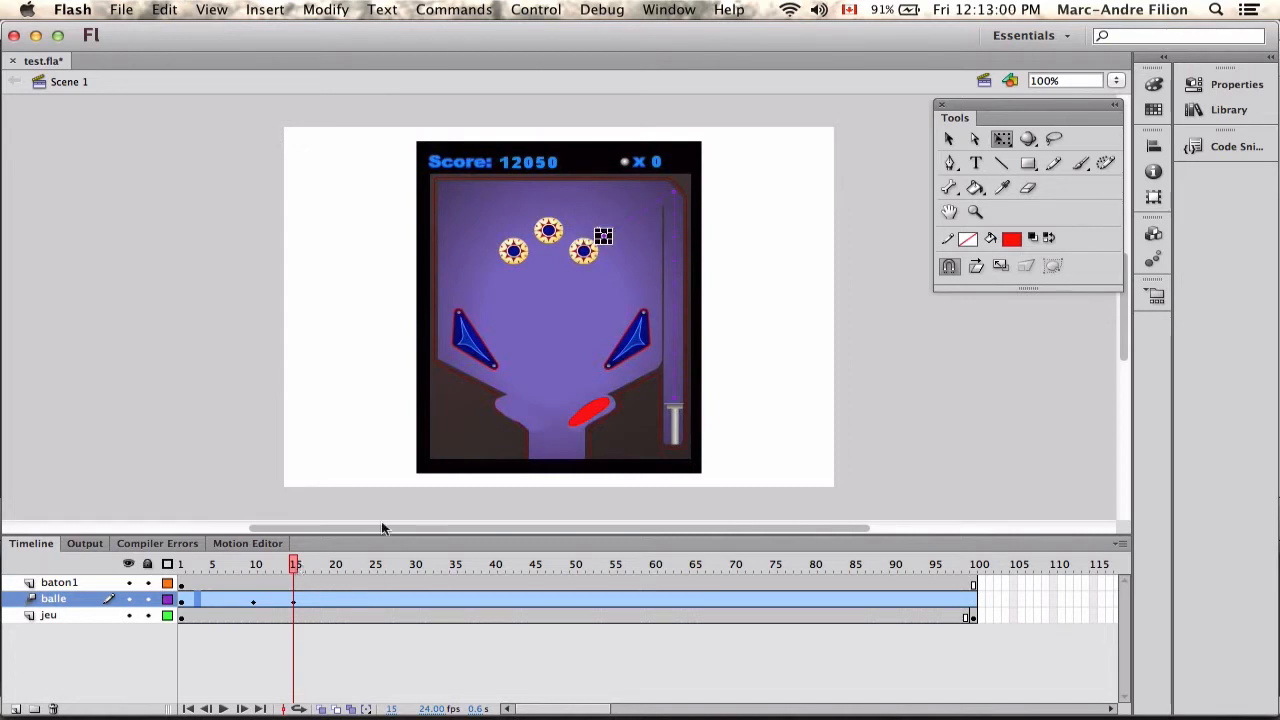
key("v")
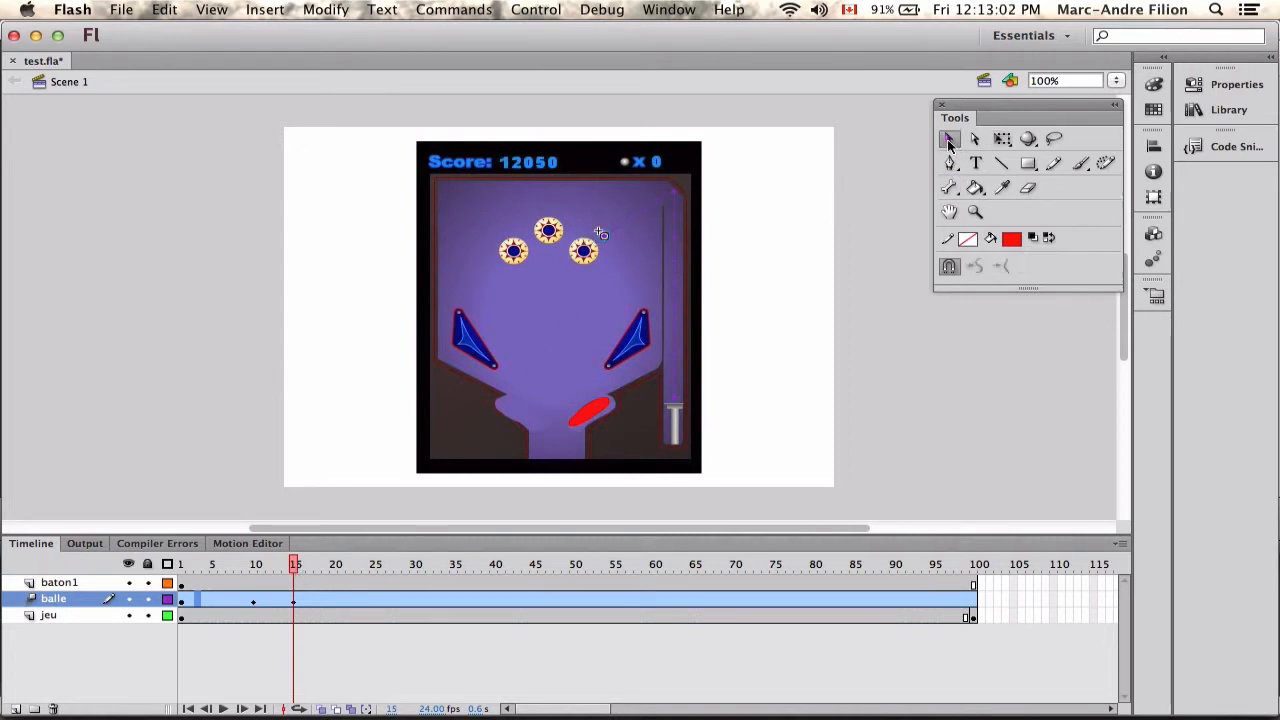
left_click_drag(645, 211, 626, 200)
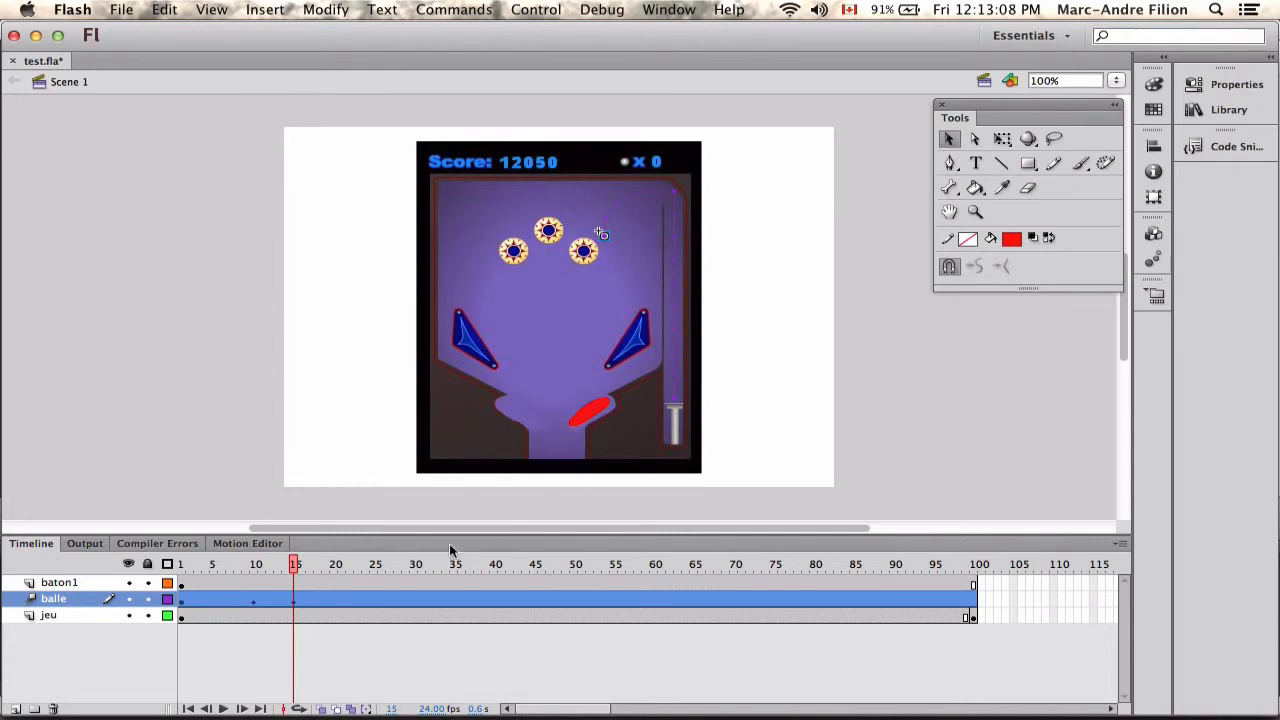
At frame 29, move the ball down onto the red flipper.
left_click_drag(296, 569, 405, 567)
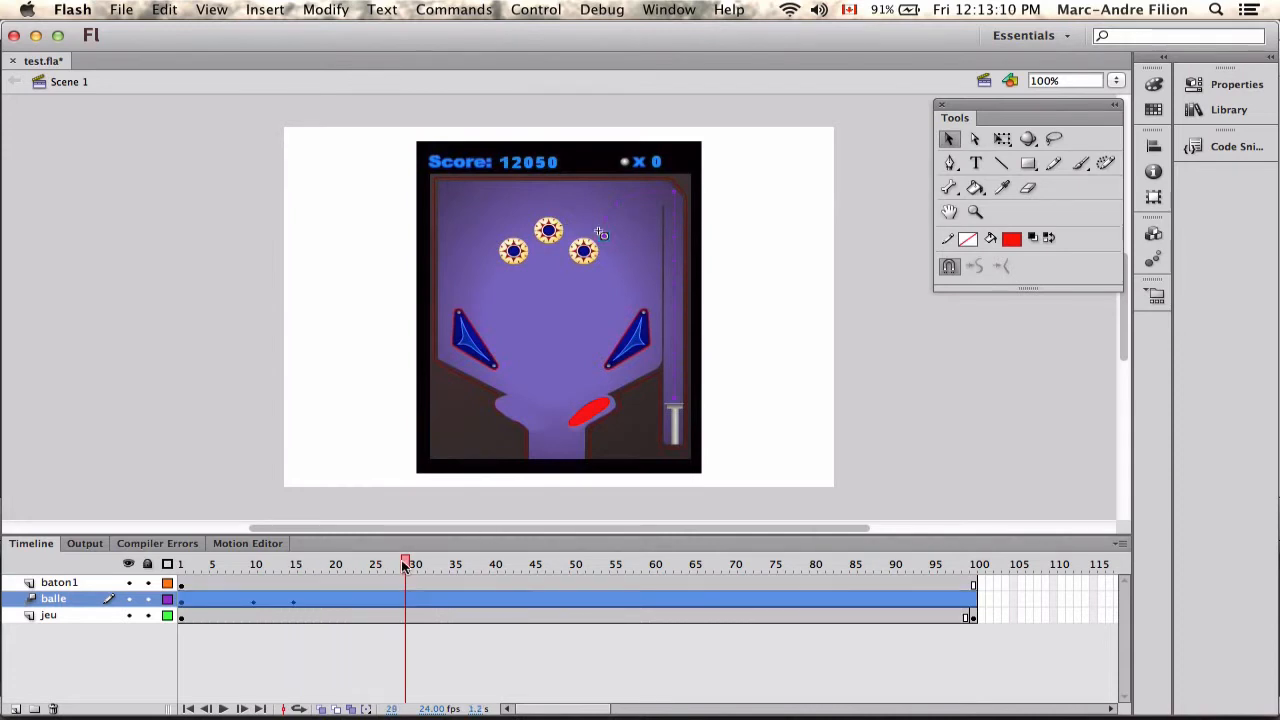
left_click_drag(599, 286, 581, 386)
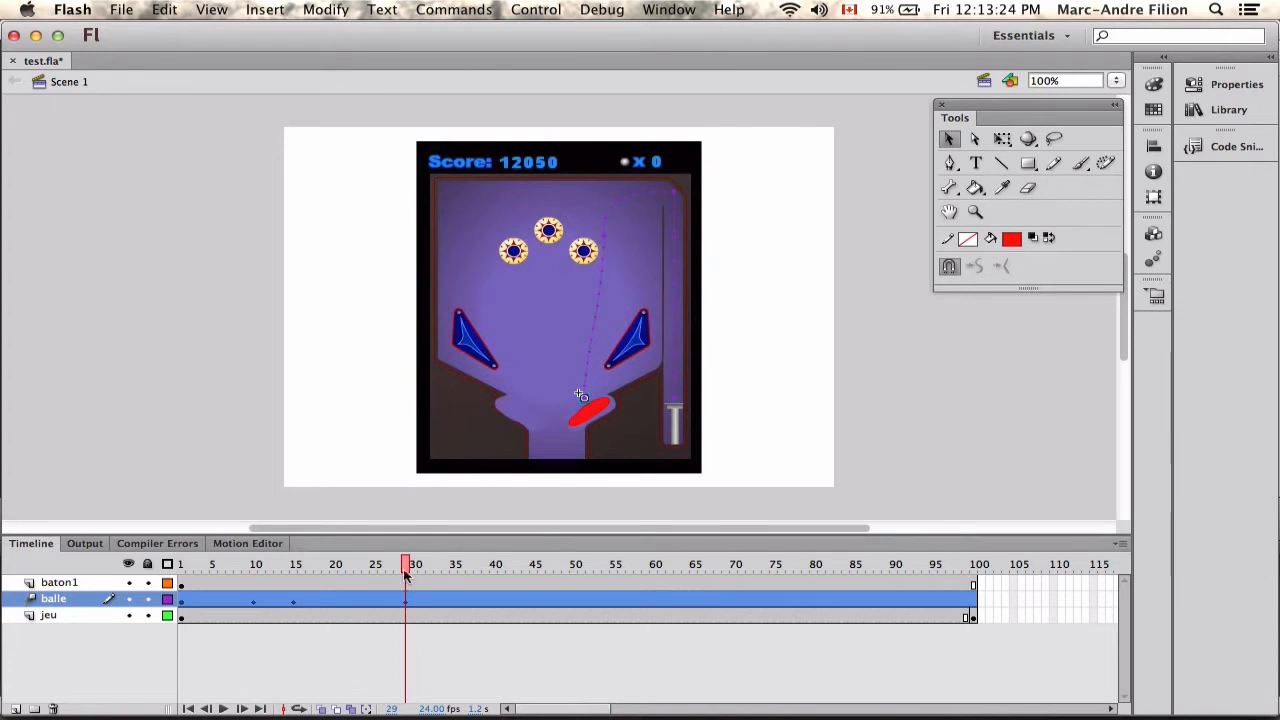
left_click_drag(408, 564, 181, 564)
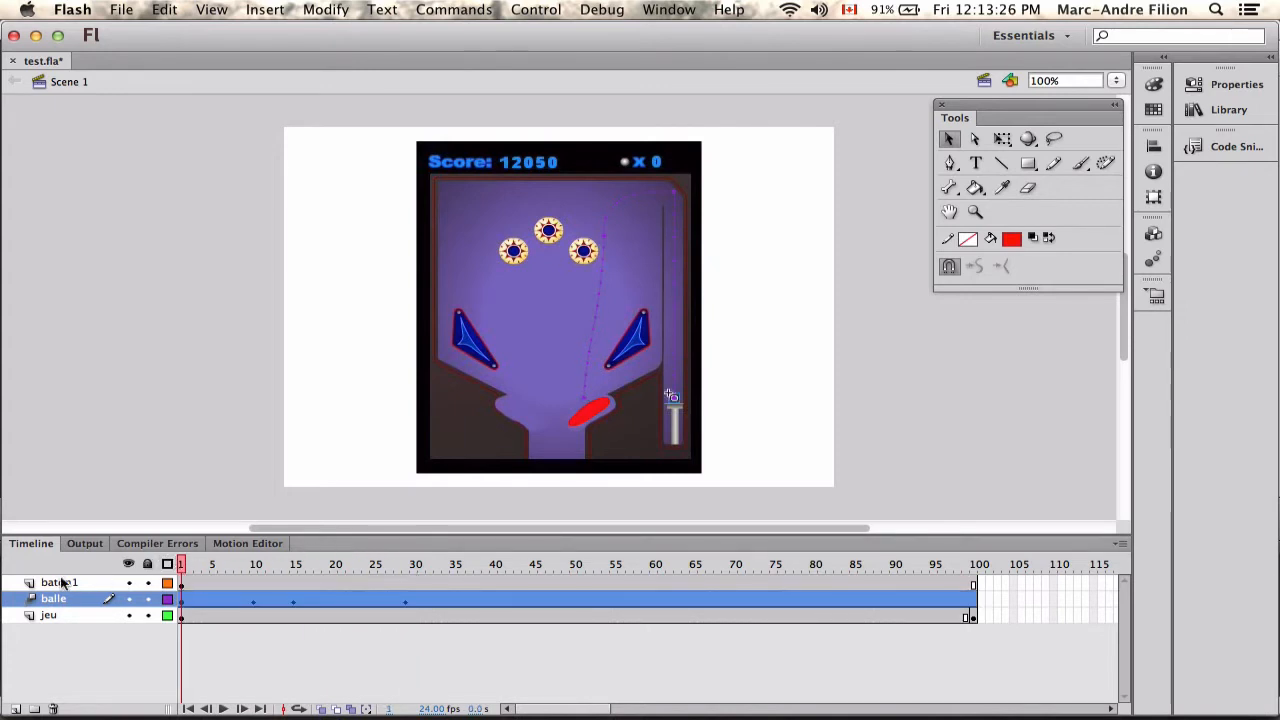
Create a motion tween on the baton1 layer.
left_click(248, 584)
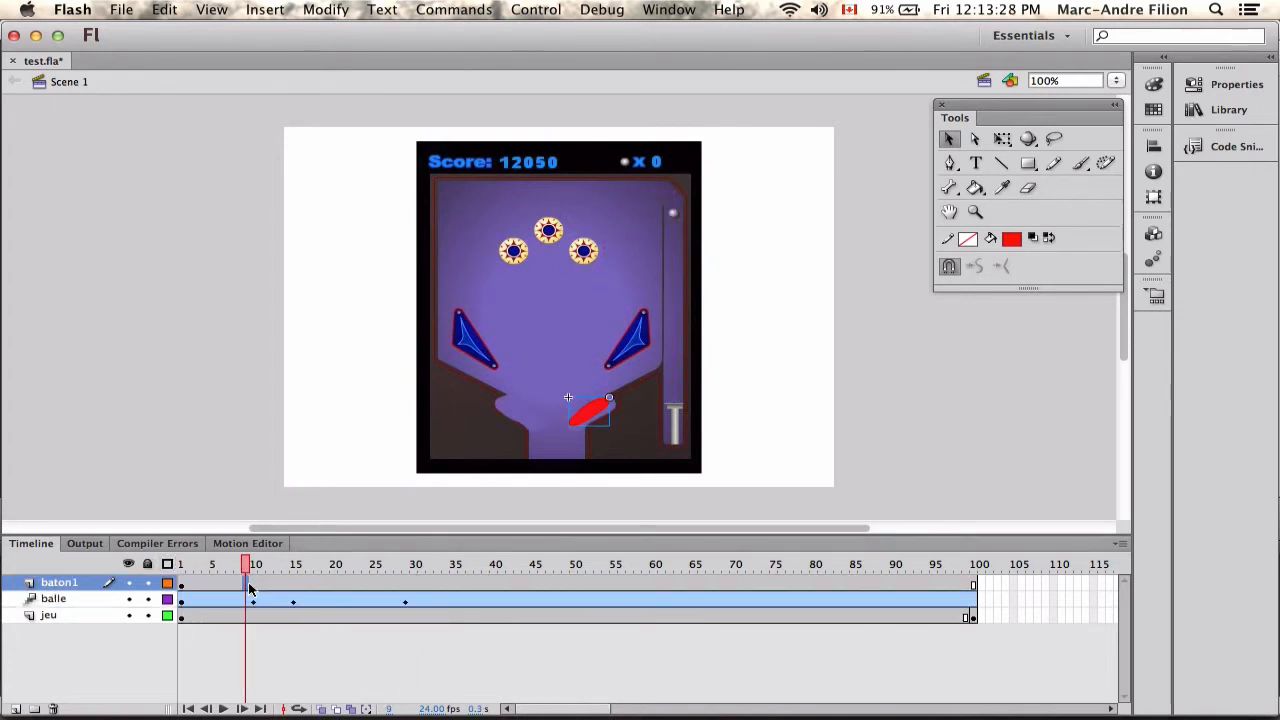
right_click(248, 584)
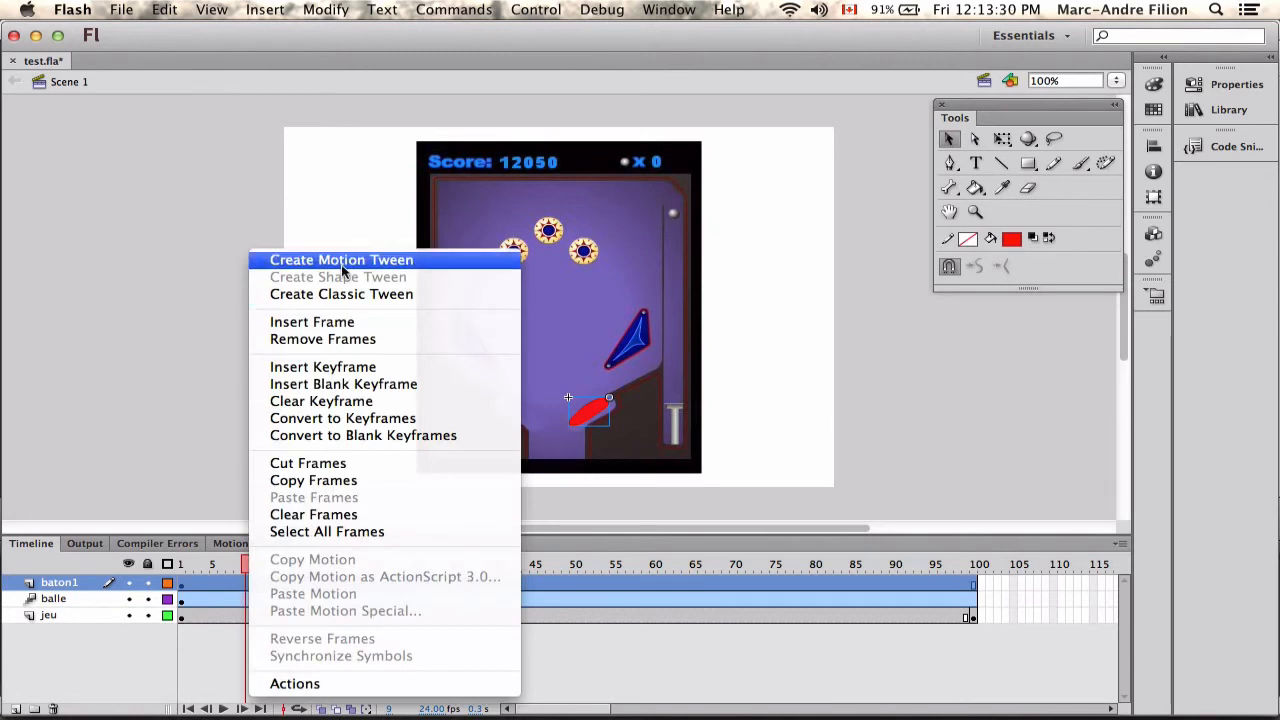
left_click(268, 261)
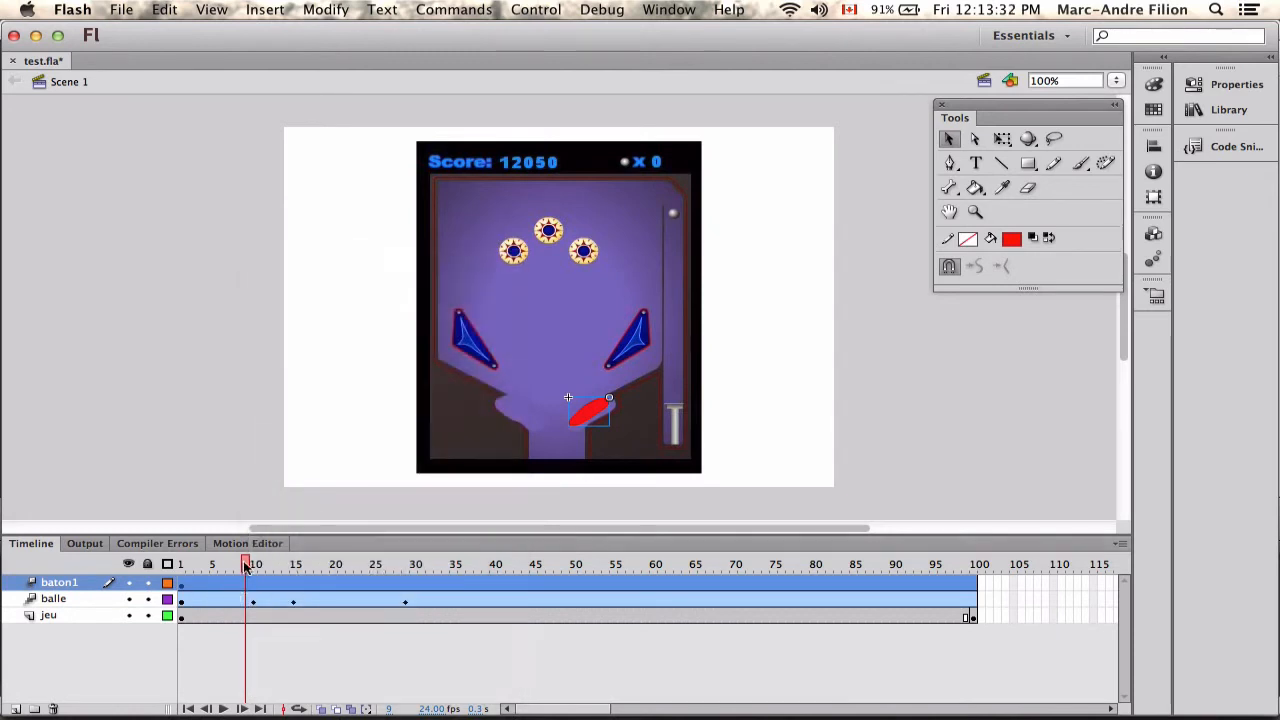
Add a keyframe for the flipper at frame 28, keeping it at its resting angle.
left_click_drag(247, 566, 404, 597)
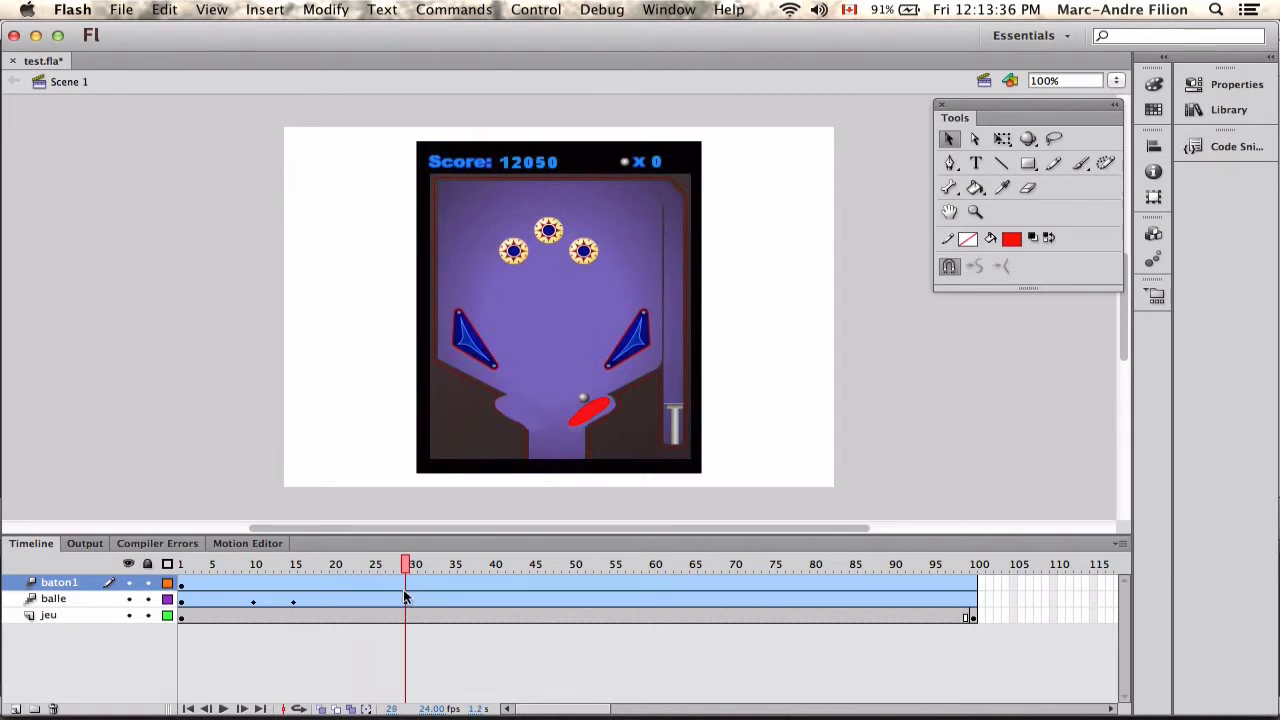
left_click(405, 597)
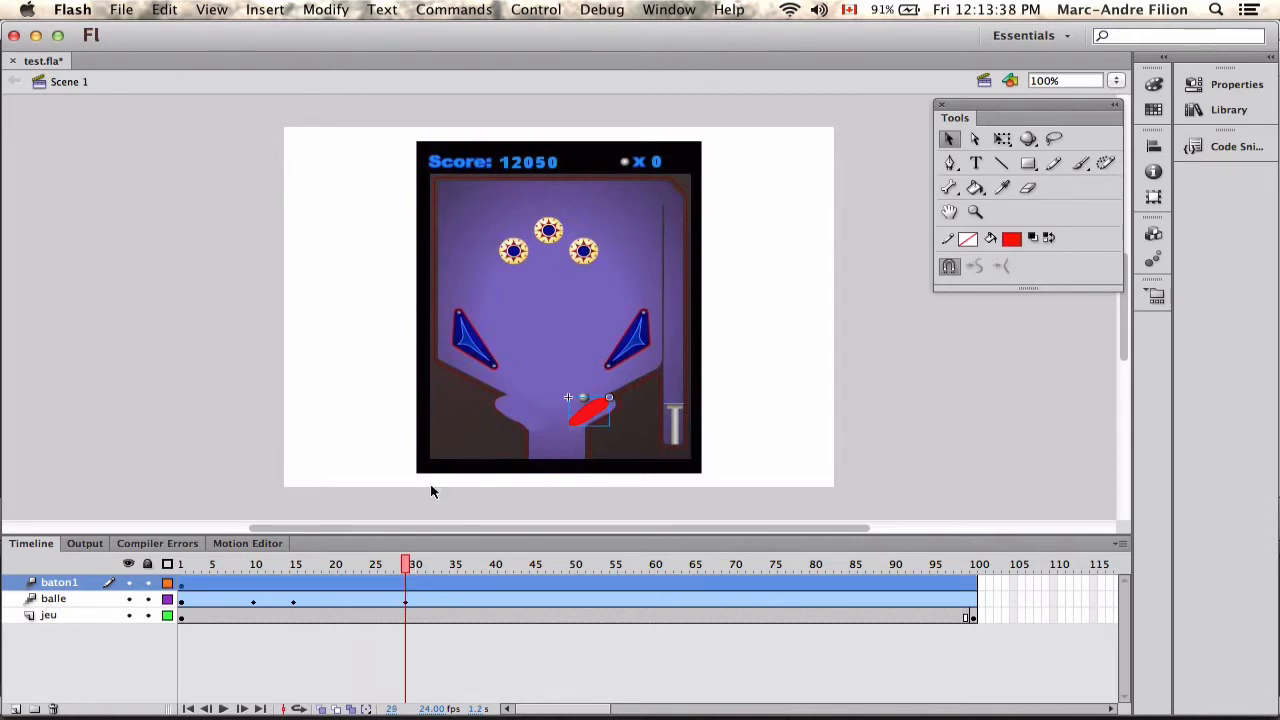
left_click(406, 566)
left_click_drag(406, 566, 399, 567)
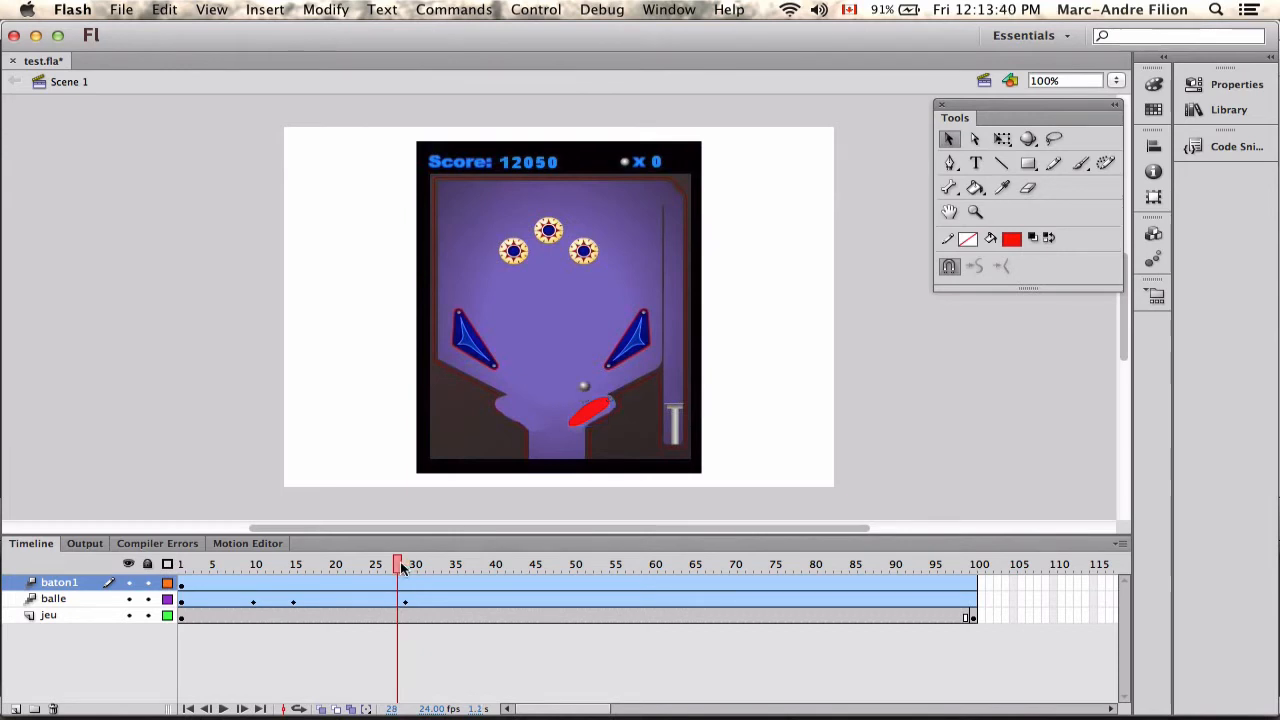
left_click(1004, 138)
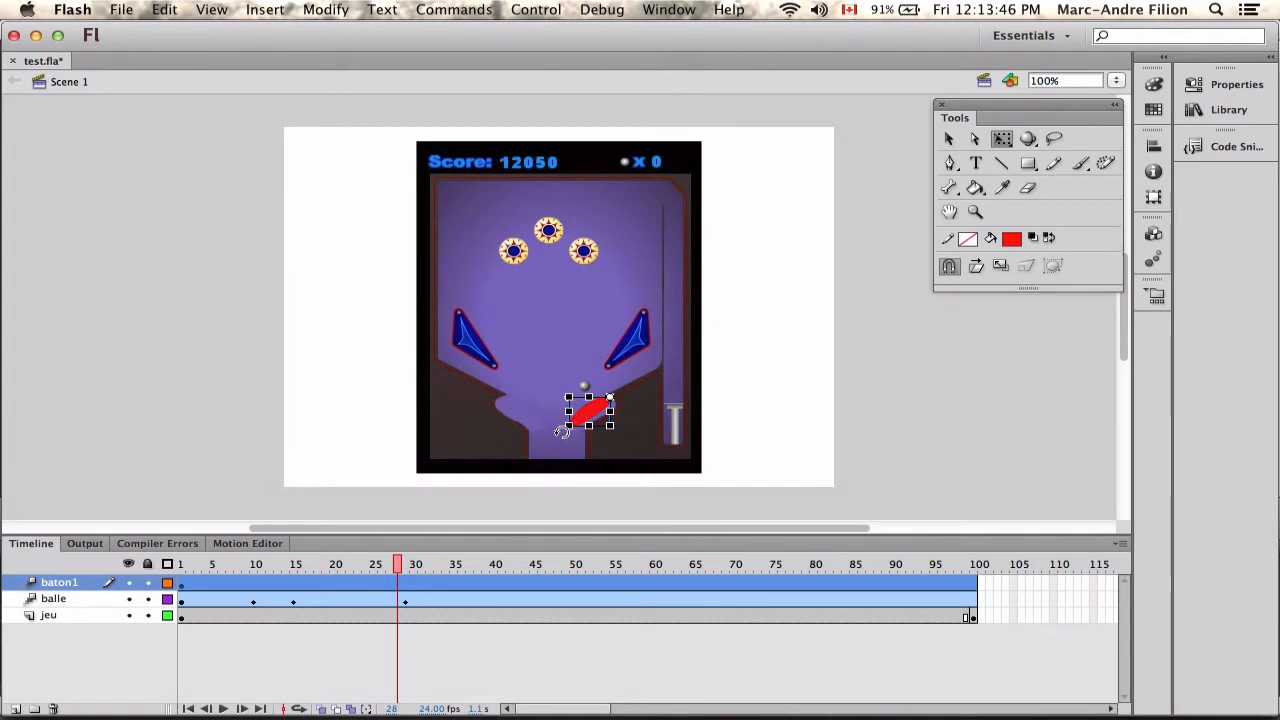
mouse_move(559, 428)
left_mouse_down()
mouse_move(554, 417)
mouse_move(560, 429)
left_mouse_up()
Rotate the flipper up at frame 29 and back down to its resting angle at frame 30.
left_click(404, 565)
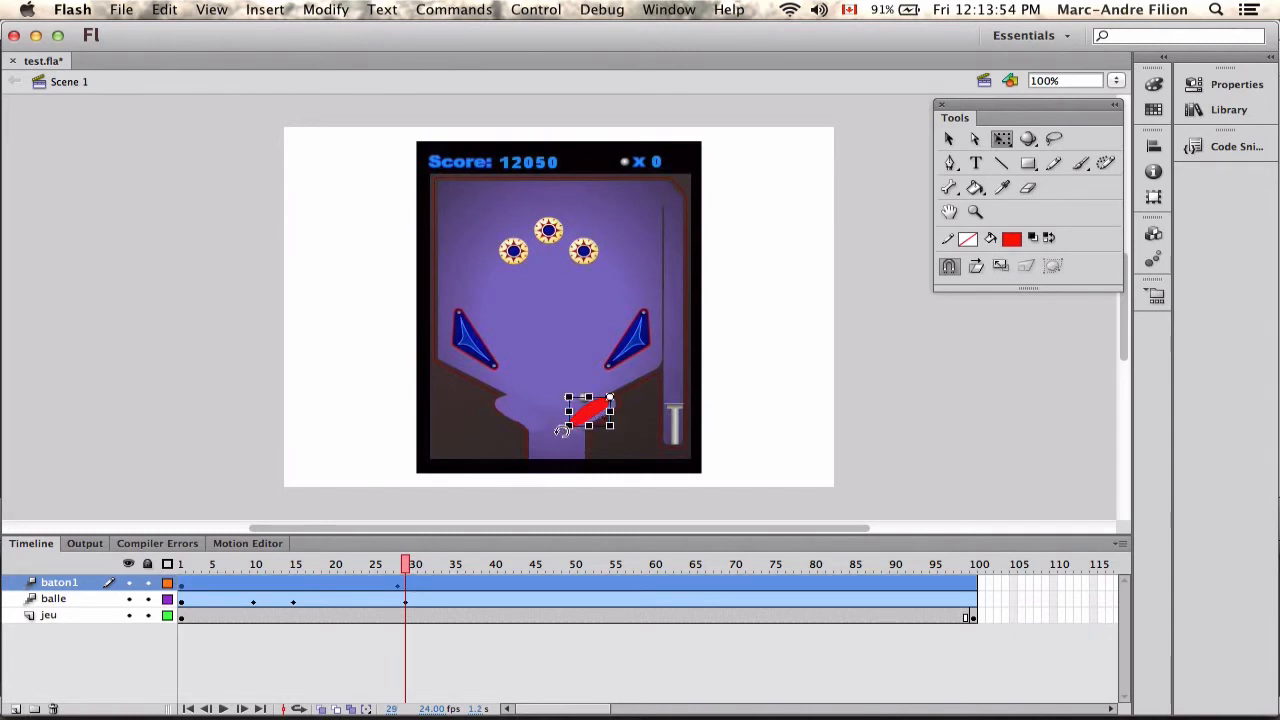
left_click_drag(563, 430, 551, 393)
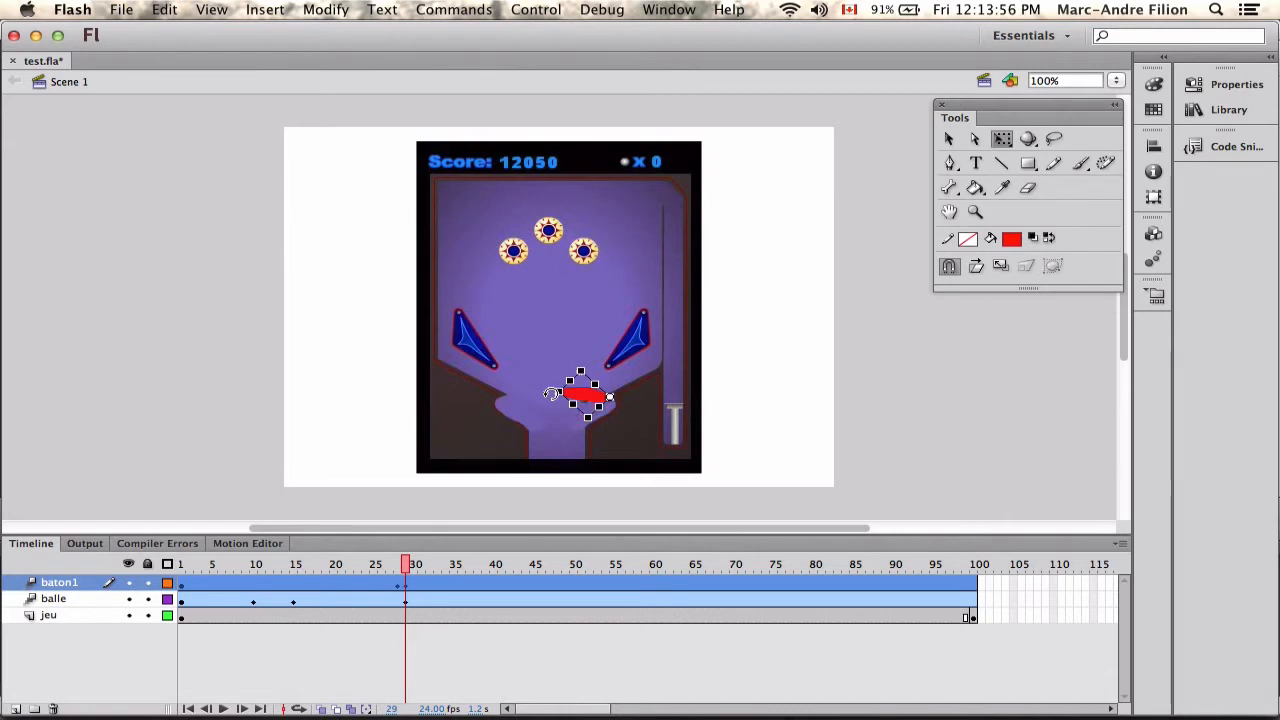
left_click(415, 565)
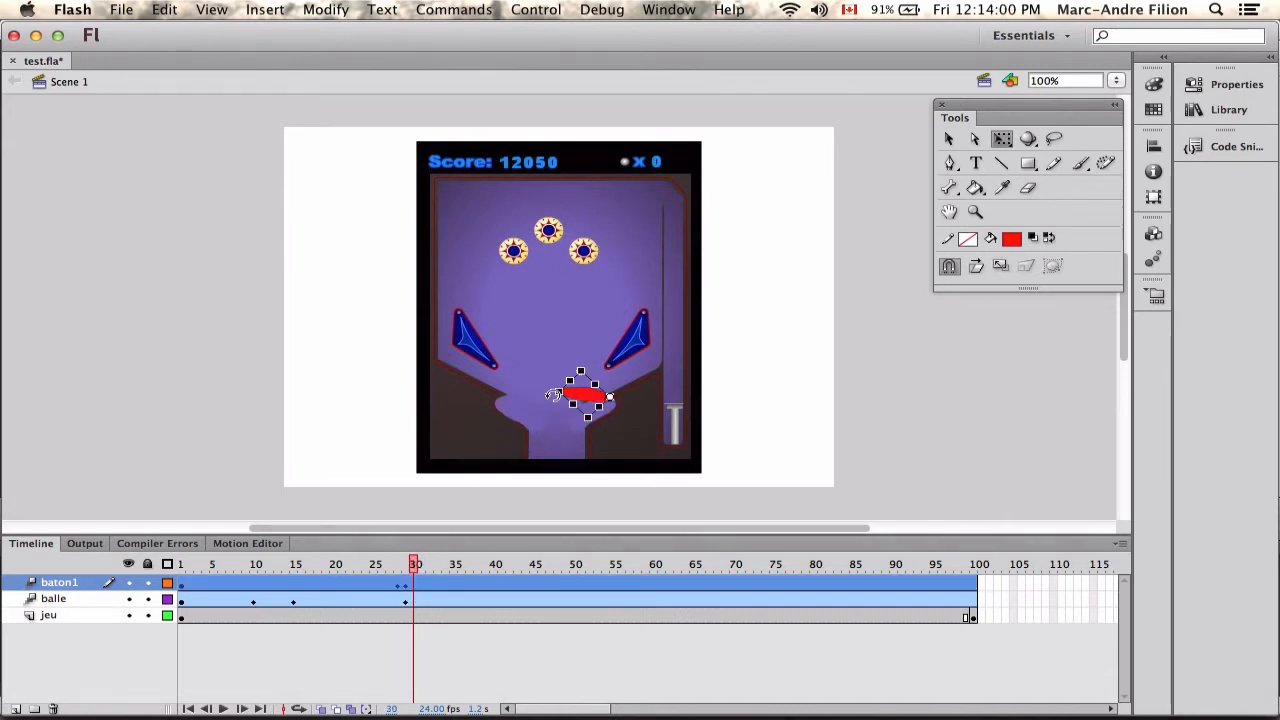
left_click_drag(550, 396, 558, 425)
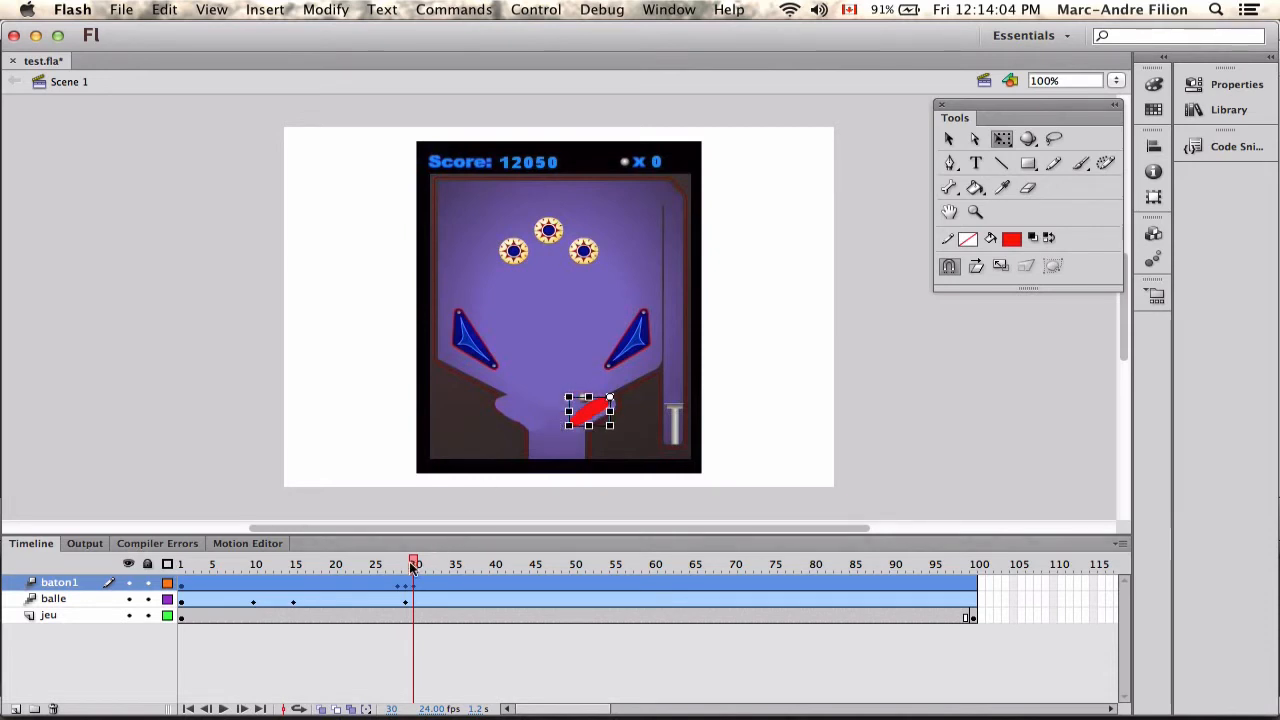
Rotate the flipper down to its resting angle at frame 28.
mouse_move(412, 567)
left_mouse_down()
mouse_move(373, 567)
mouse_move(420, 567)
mouse_move(397, 567)
left_mouse_up()
left_click(580, 396)
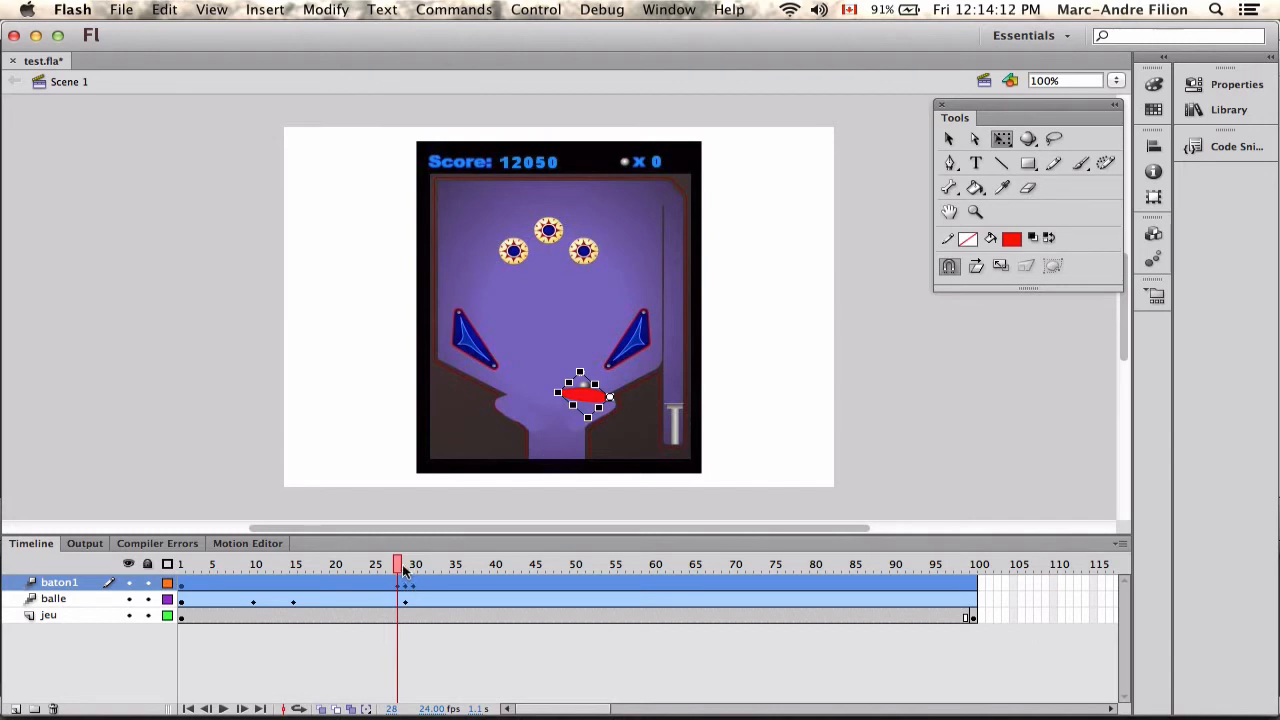
mouse_move(398, 570)
left_mouse_down()
mouse_move(414, 567)
mouse_move(397, 568)
left_mouse_up()
left_click_drag(543, 390, 547, 426)
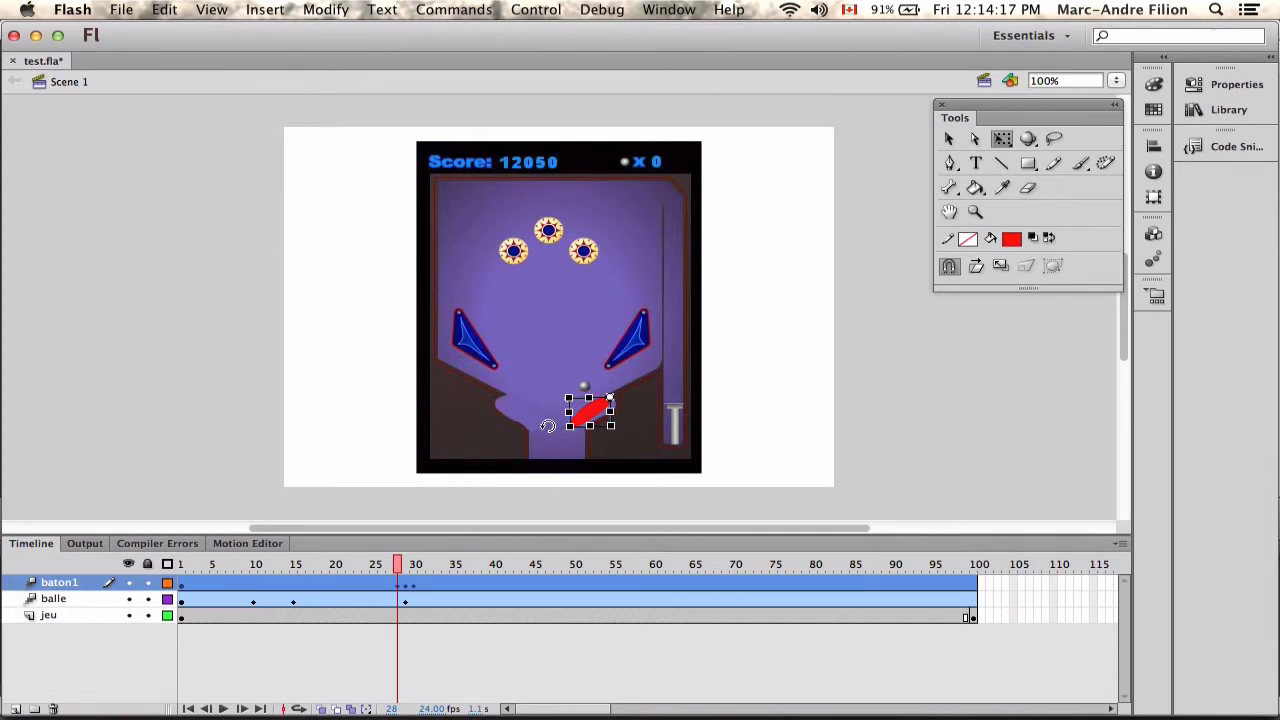
At frame 29, raise the ball so that it sits on top of the raised flipper.
mouse_move(400, 567)
left_mouse_down()
mouse_move(262, 567)
mouse_move(577, 566)
mouse_move(407, 566)
left_mouse_up()
left_click(405, 583)
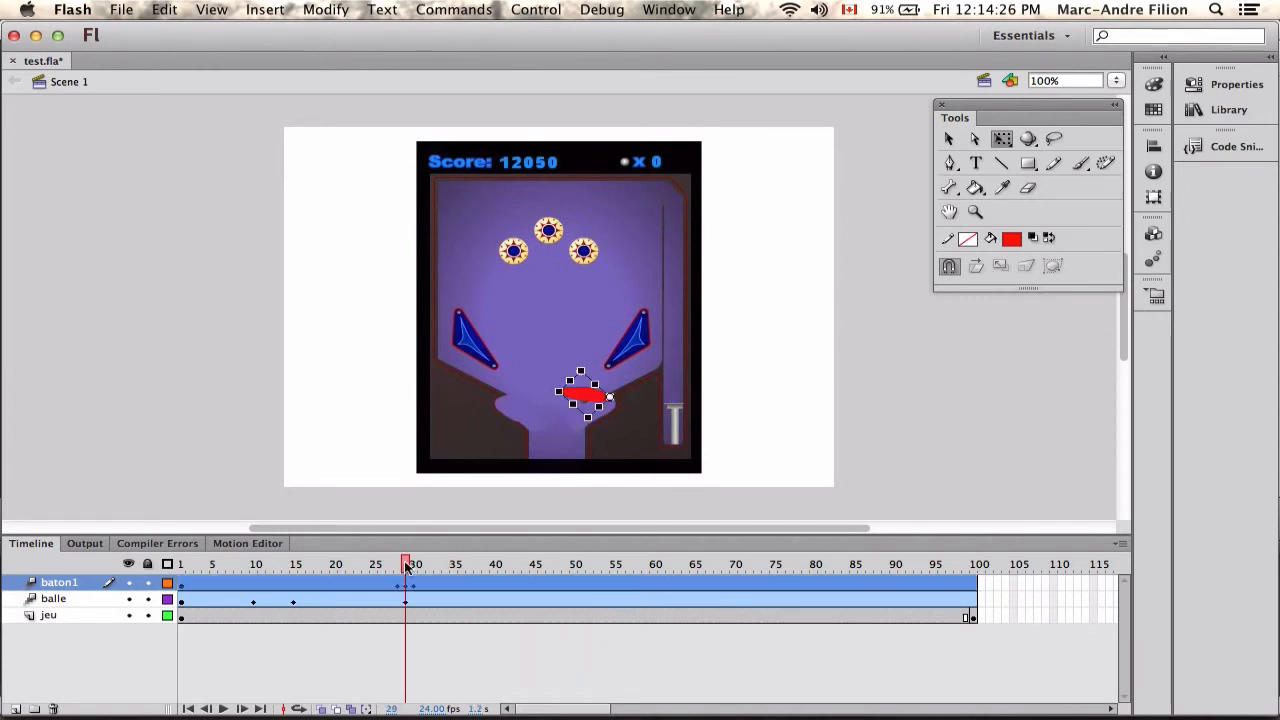
left_click(406, 602)
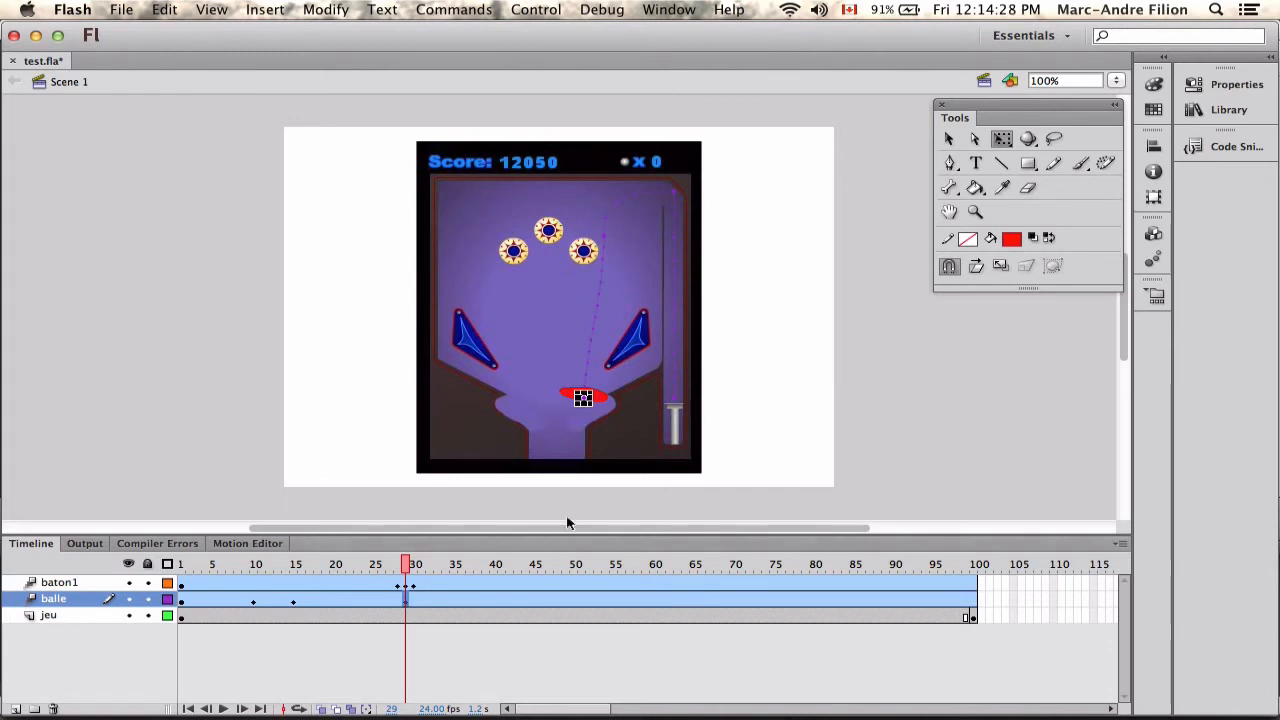
key("shift+Up")
key("shift+Up")
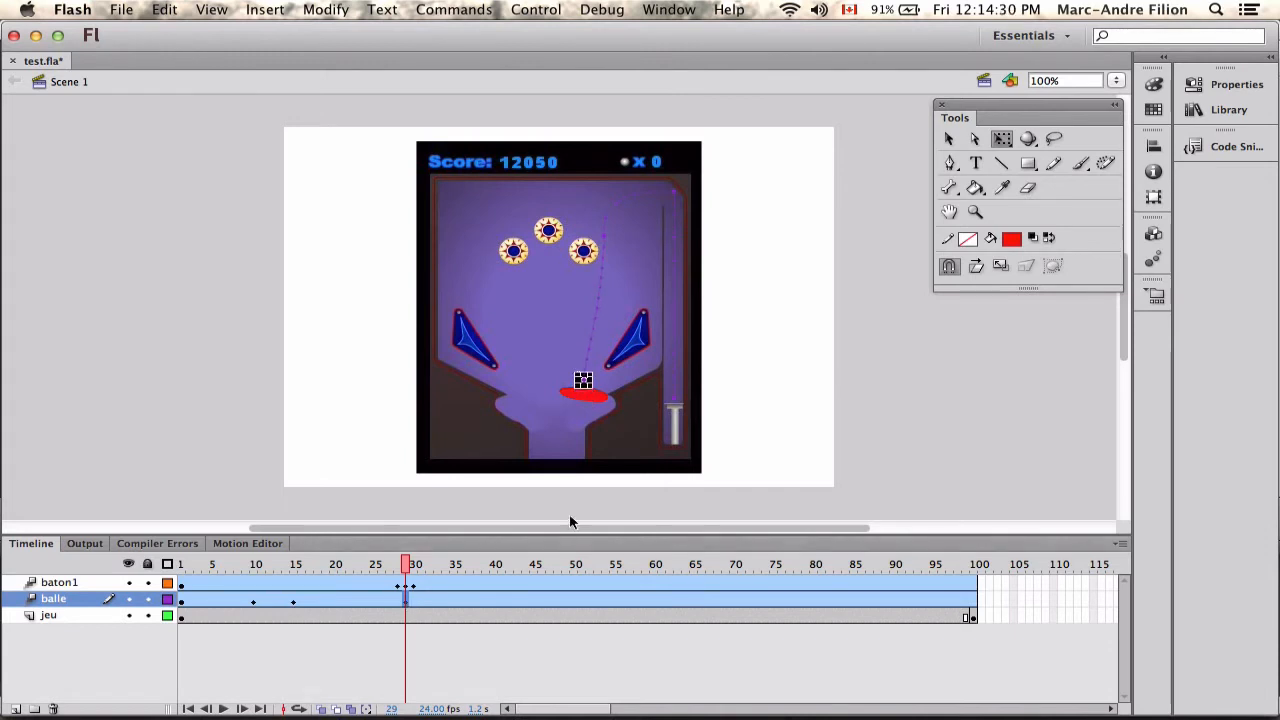
key("shift+Down")
At frame 33, move the ball straight up from the flipper to the height of the blue triangular deflectors.
left_click_drag(410, 565, 438, 588)
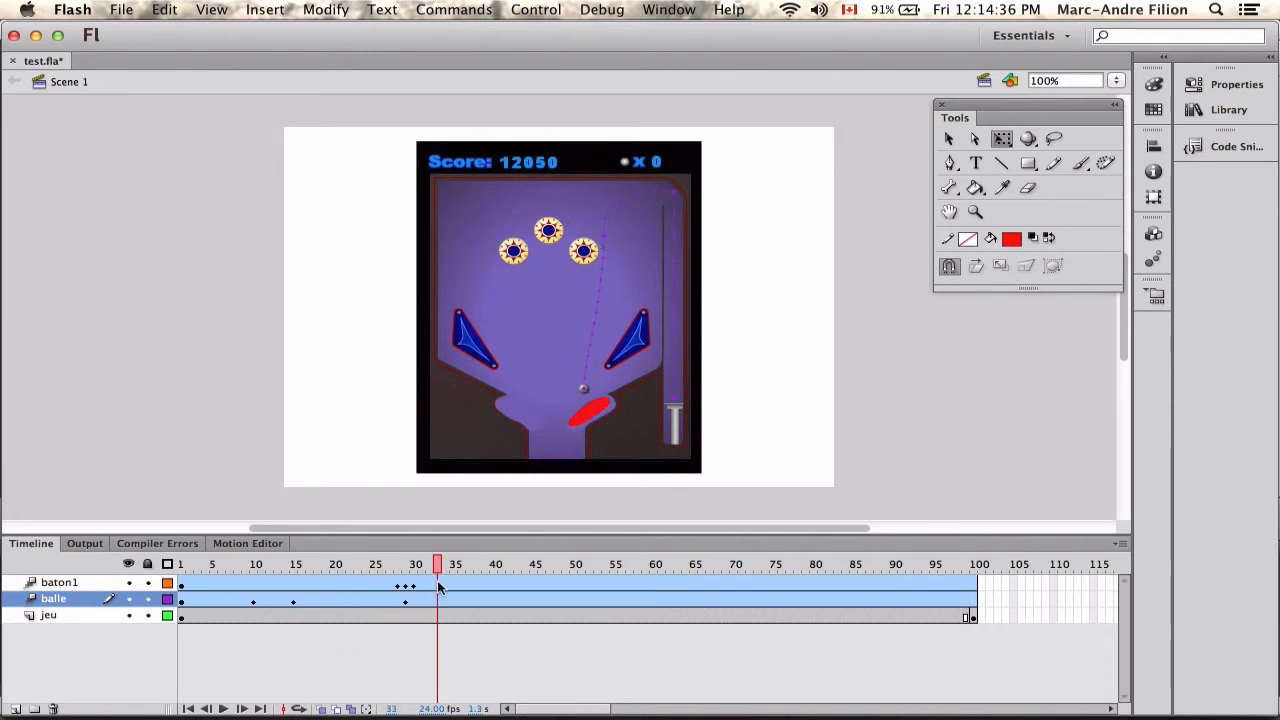
left_click(583, 388)
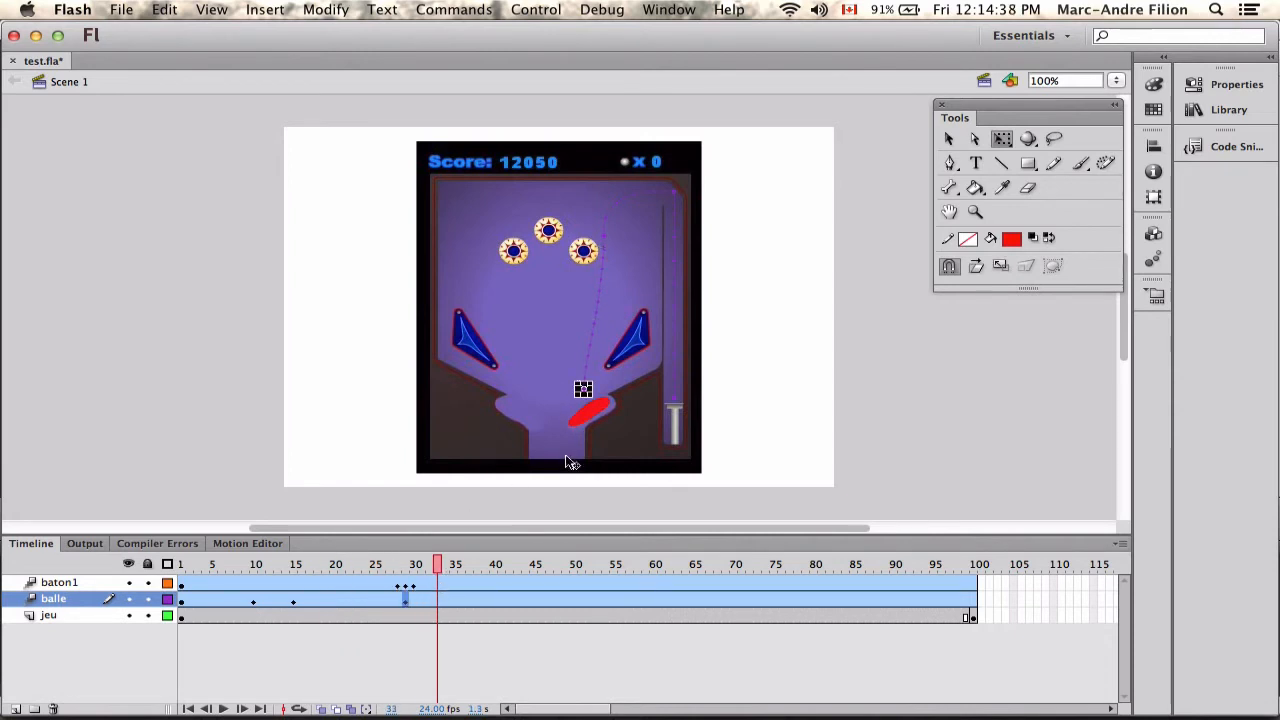
key("Up")
key("Up")
key("Up")
key("Up")
key("Up")
key("Up")
key("Up")
key("Up")
key("Up")
key("Up")
key("Up")
key("Up")
key("Up")
key("Up")
key("Up")
key("Up")
key("Up")
key("Up")
key("Up")
key("Up")
At frame 33, raise the ball straight up until it touches the underside of the rightmost round bumper.
key("Up")
key("Up")
key("Up")
key("Up")
key("Up")
key("Up")
key("Up")
key("Up")
key("Up")
key("Up")
key("Up")
key("Up")
key("Up")
key("Up")
key("Up")
key("Up")
key("Up")
key("Up")
key("Up")
key("Up")
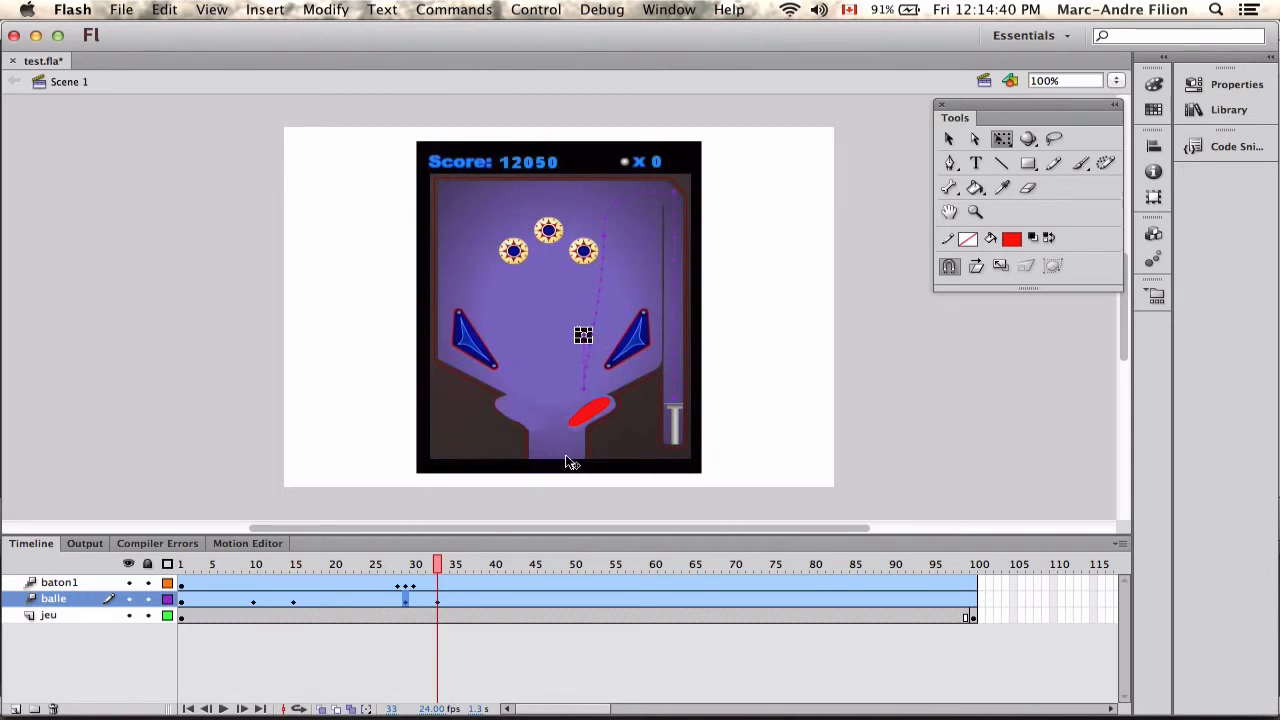
key("Left")
key("Left")
key("Left")
key("Left")
key("Left")
key("Left")
key("Left")
key("Left")
key("Left")
key("Left")
key("Up")
key("Up")
key("Up")
key("Up")
key("Up")
key("Up")
key("Up")
key("Up")
key("Up")
key("Up")
key("Up")
key("Up")
key("Up")
key("Up")
key("Up")
key("Up")
key("Up")
key("Up")
key("Up")
key("Up")
key("Right")
key("Right")
key("Right")
key("Right")
key("Right")
key("Right")
key("Right")
key("Right")
key("Right")
key("Right")
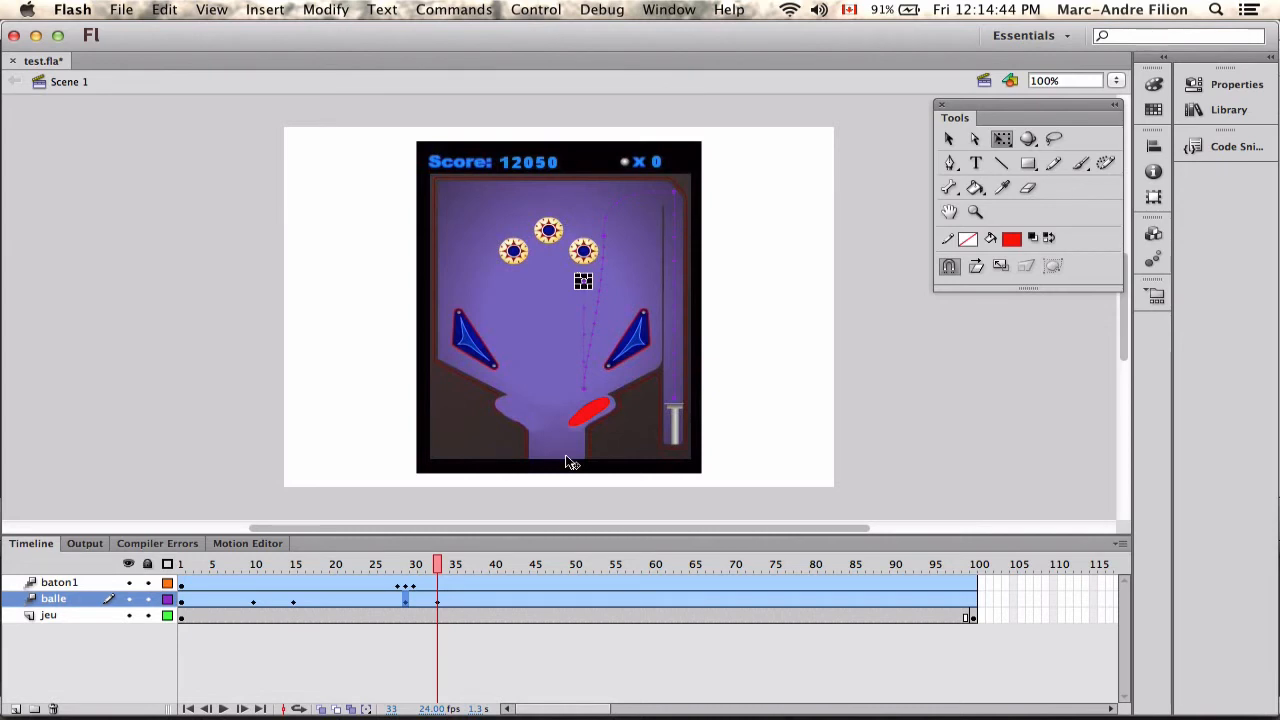
key("Up")
key("Up")
key("Up")
key("Up")
key("Up")
key("Up")
key("Up")
key("Up")
key("Up")
At frame 42, move the ball down and slightly left through the drain, ending below the game board outside the stage.
left_click_drag(432, 573, 511, 572)
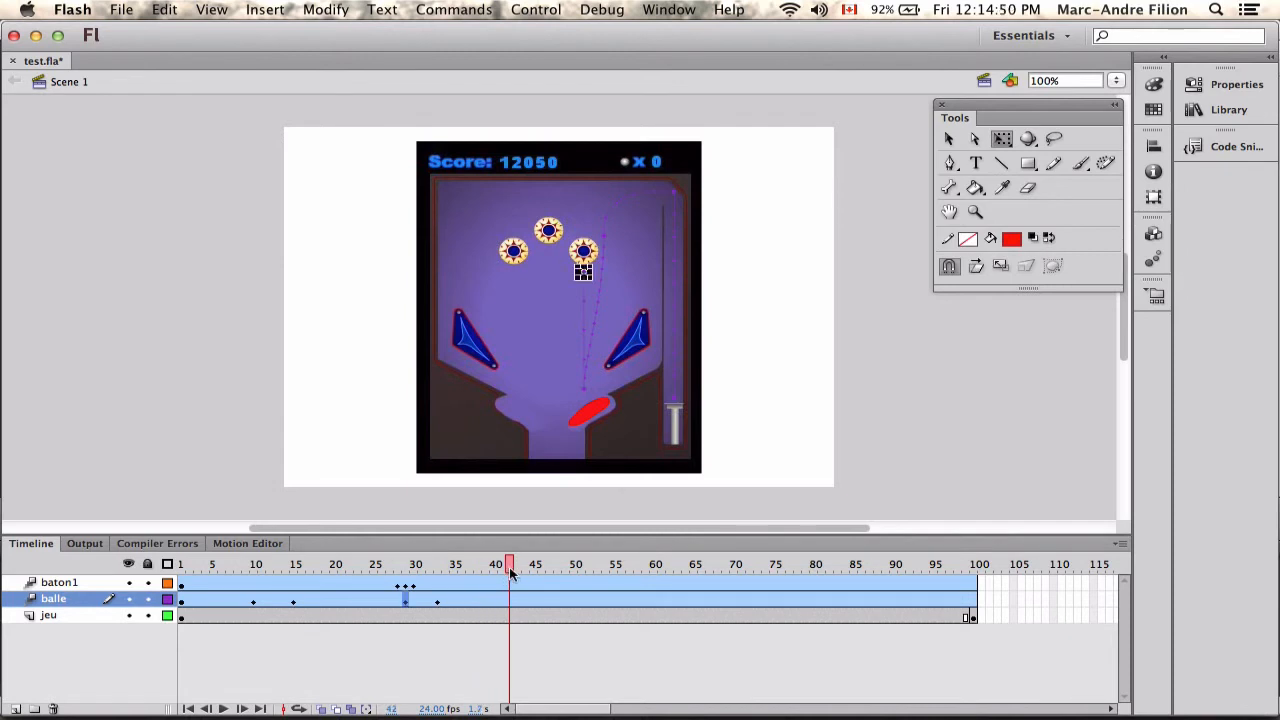
key("shift+Down")
key("shift+Down")
key("shift+Down")
key("shift+Down")
key("shift+Down")
key("shift+Left")
key("shift+Left")
key("shift+Down")
key("shift+Down")
key("shift+Down")
key("shift+Down")
key("shift+Down")
key("shift+Down")
key("shift+Left")
key("shift+Down")
key("shift+Down")
key("shift+Down")
key("shift+Down")
key("shift+Down")
key("shift+Left")
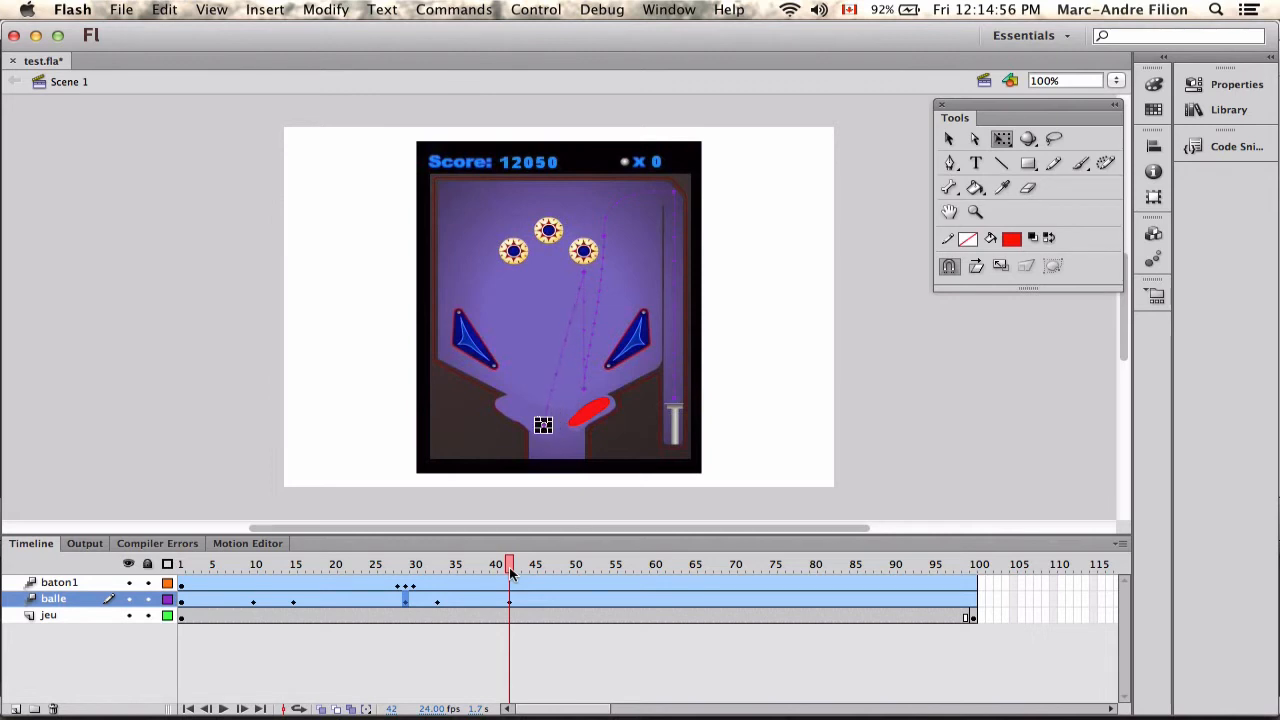
key("shift+Down")
key("shift+Down")
key("shift+Down")
key("shift+Down")
key("shift+Down")
key("shift+Down")
key("shift+Down")
key("shift+Down")
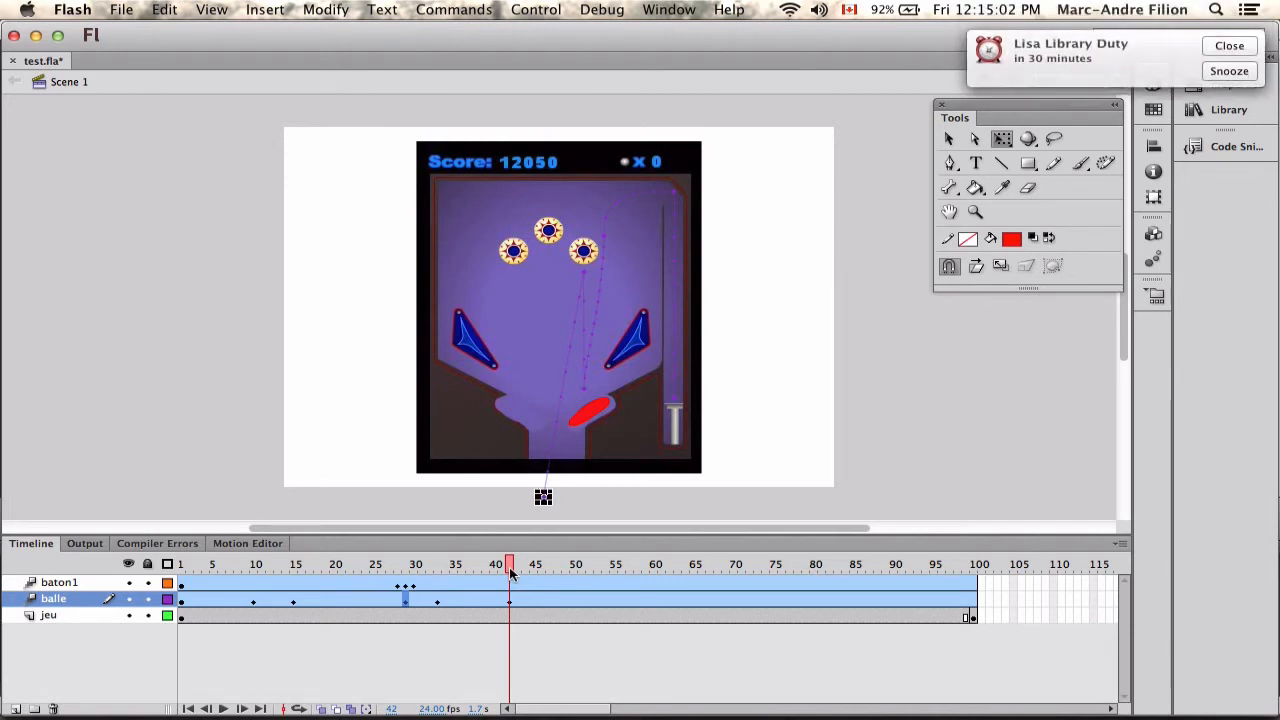
left_click(441, 657)
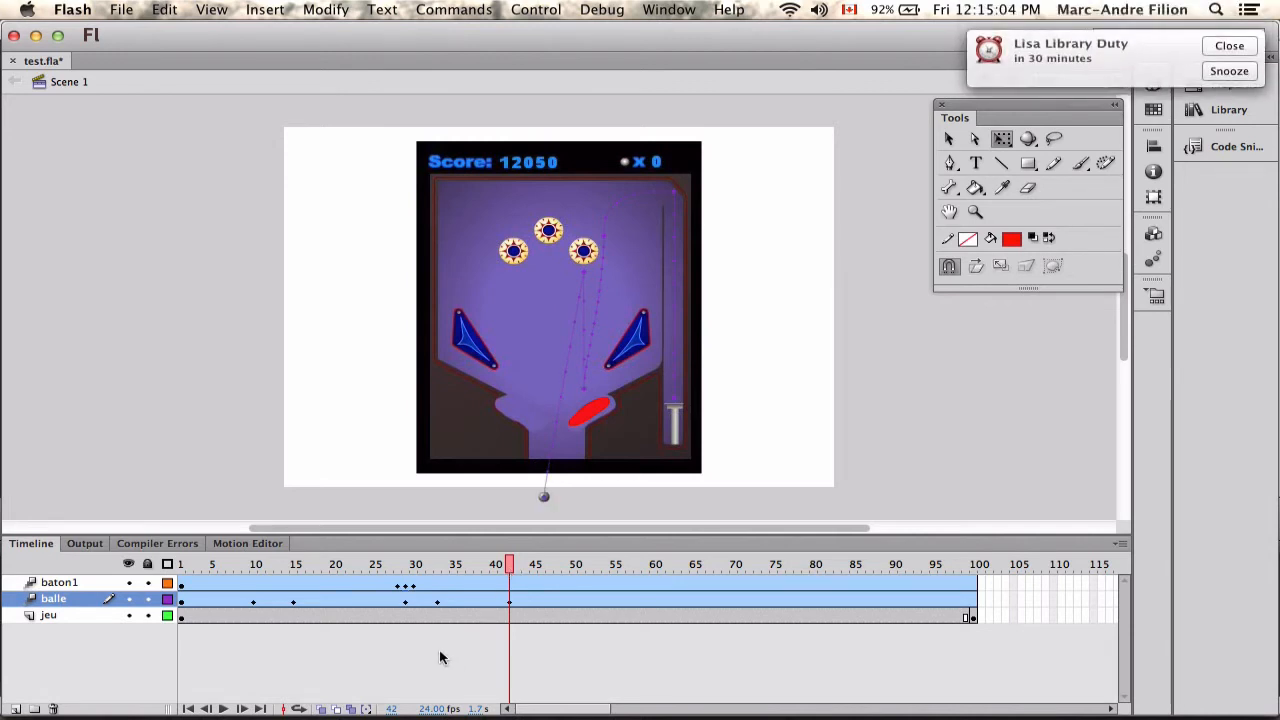
Test the movie to check the ball and flipper animation, and close the preview.
left_click(317, 586)
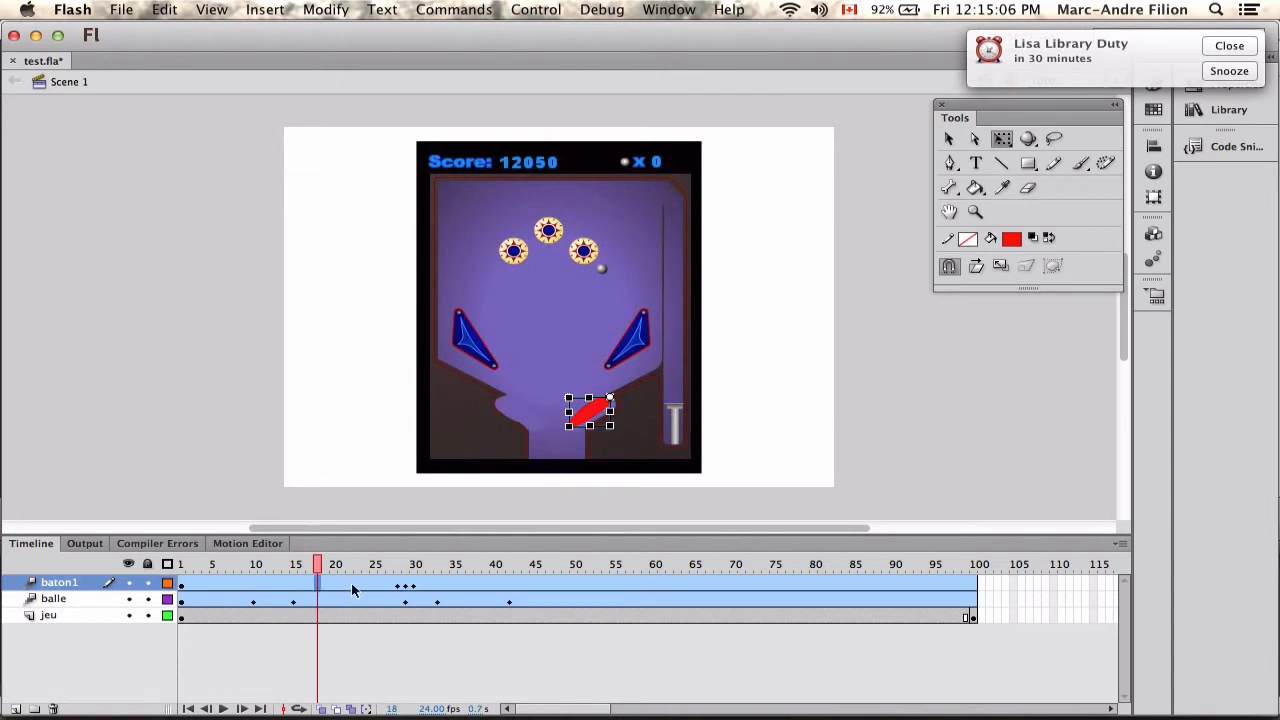
left_click(360, 601)
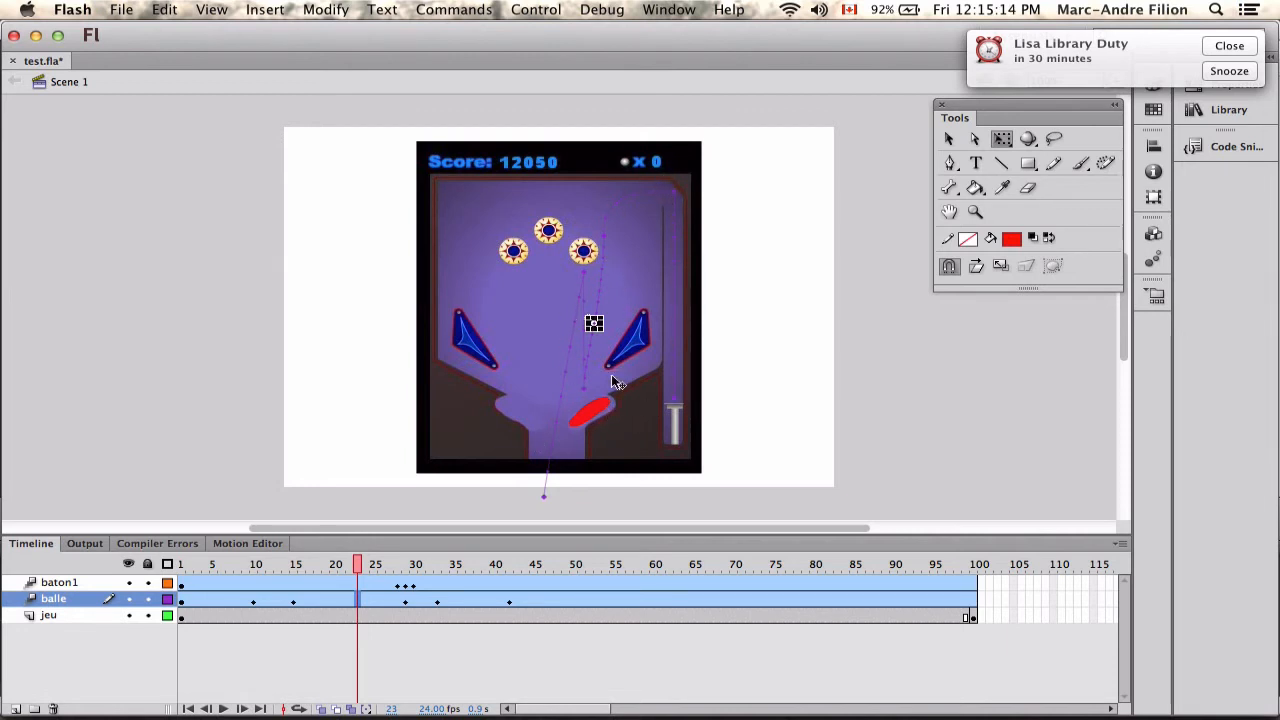
key("super+Return")
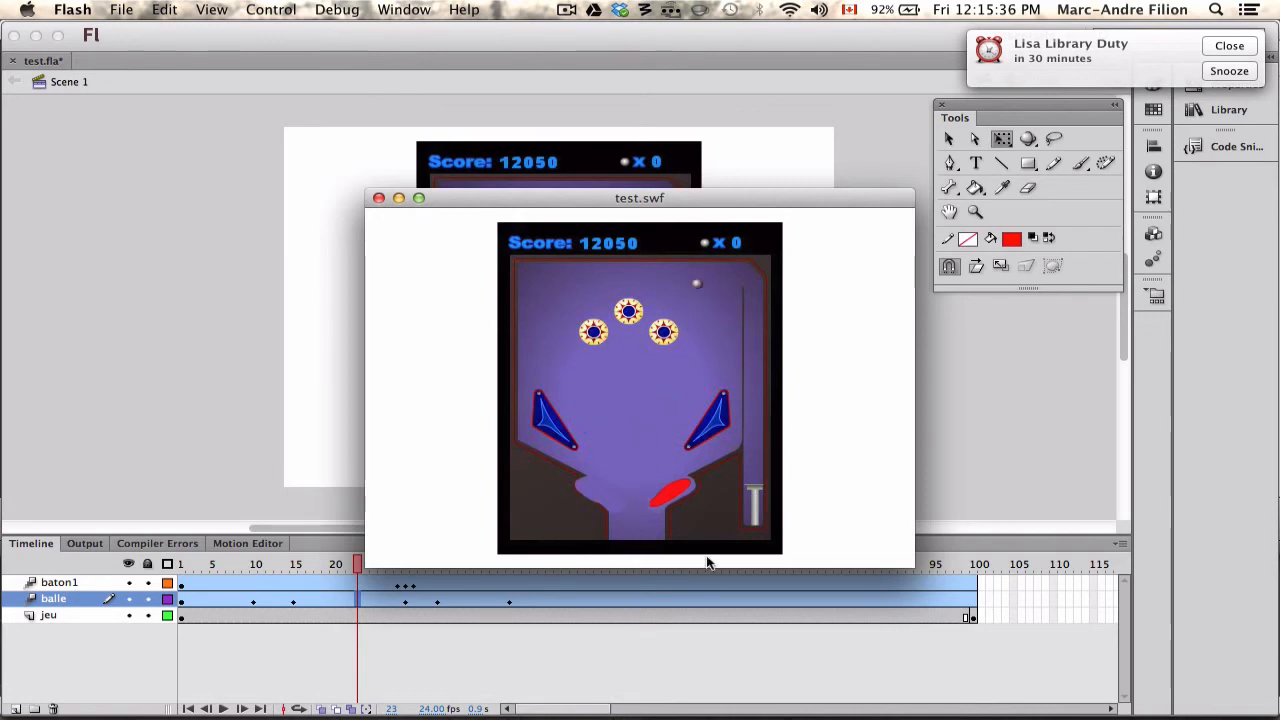
left_click(380, 199)
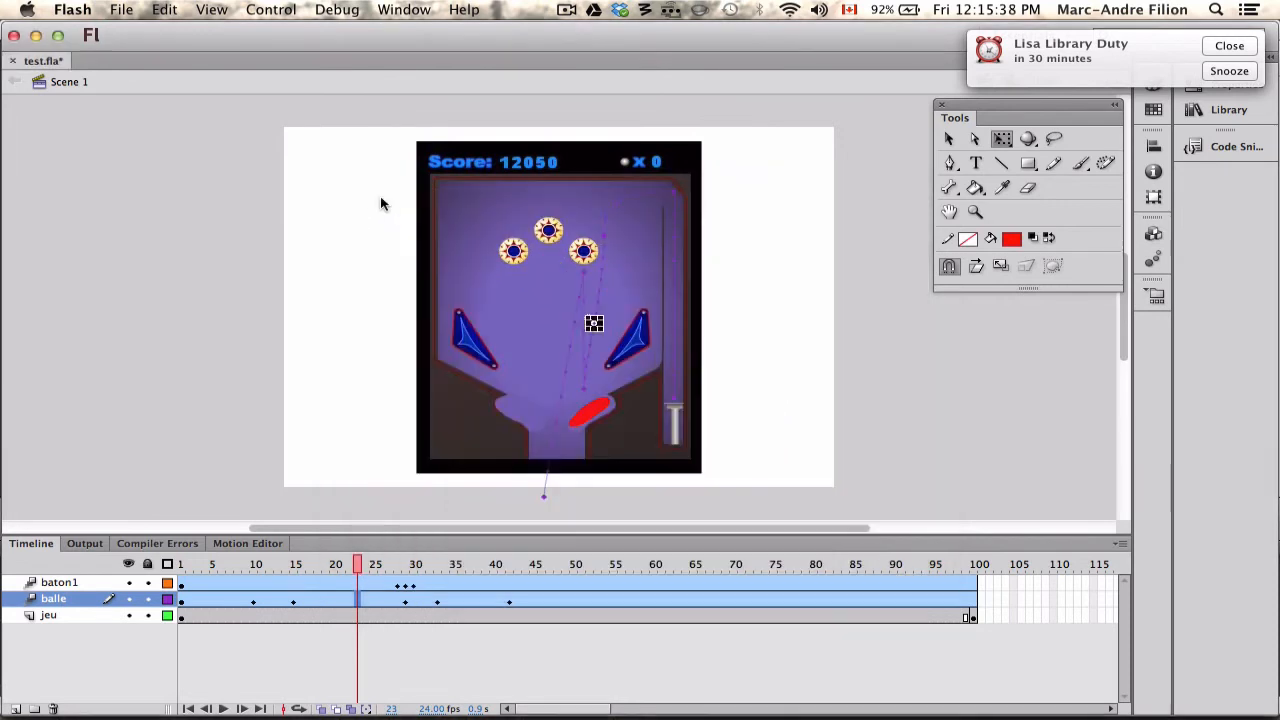
left_click(400, 601)
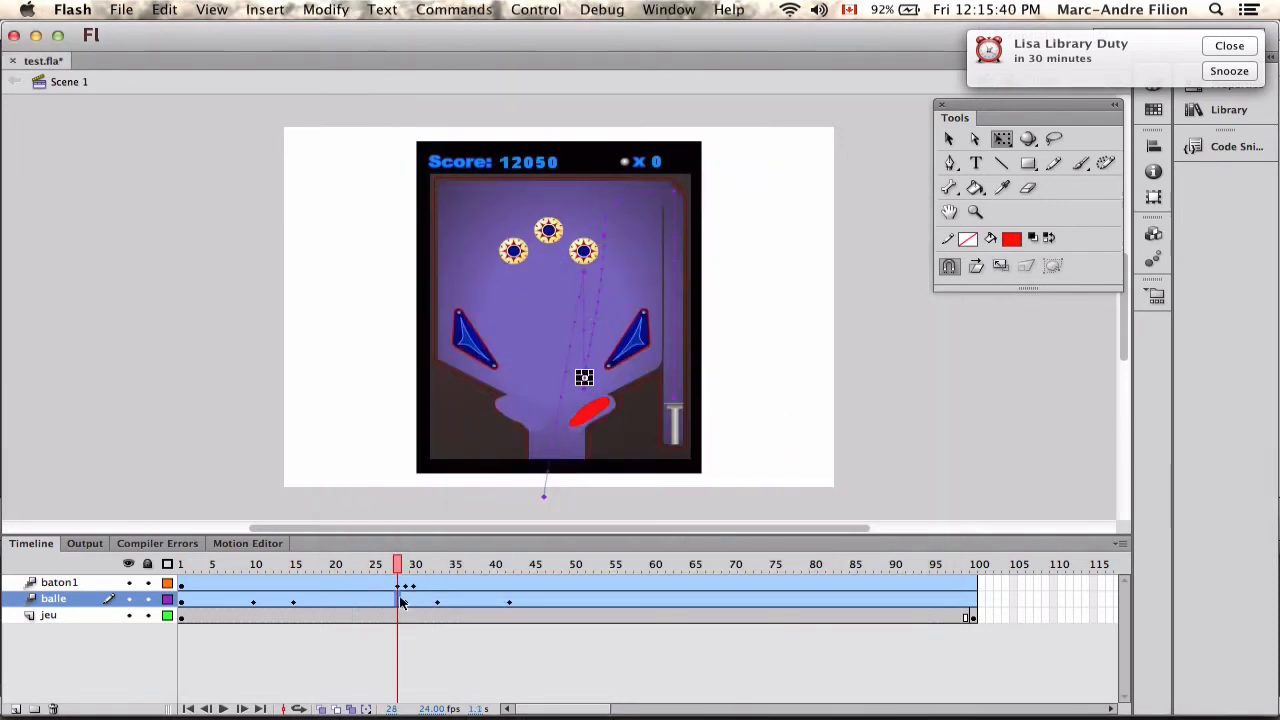
left_click(559, 585)
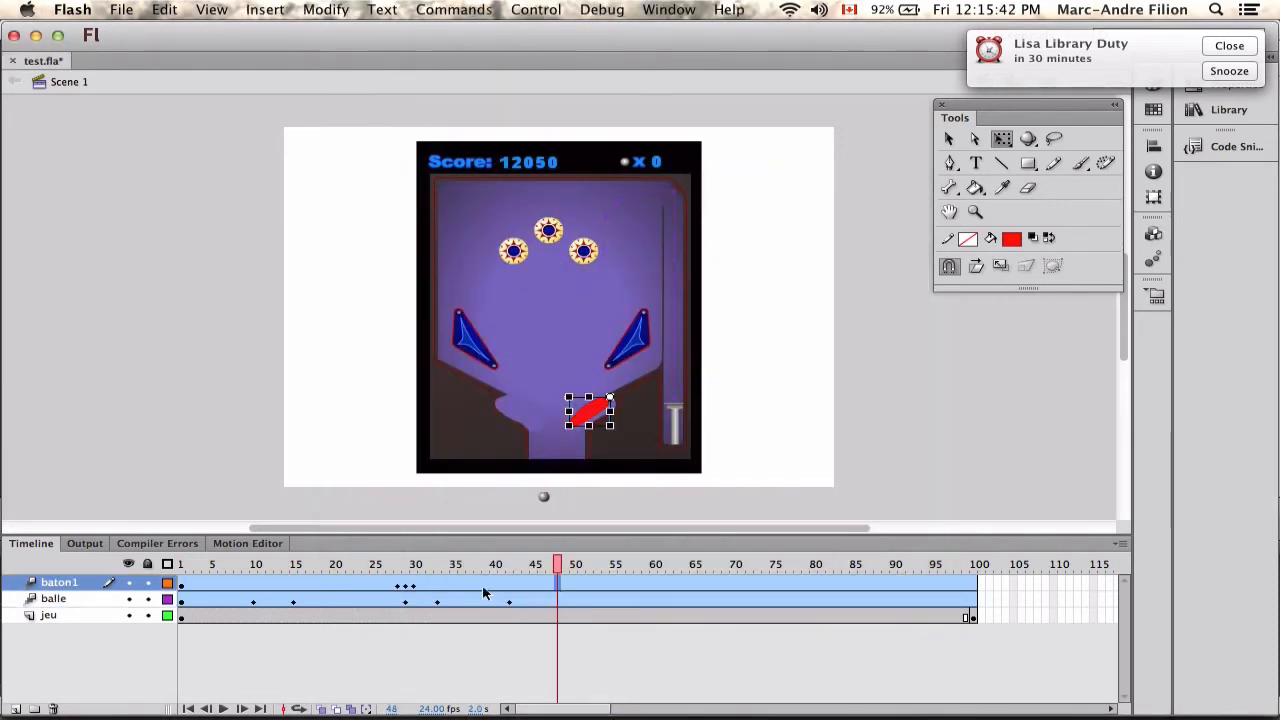
mouse_move(557, 564)
left_mouse_down()
mouse_move(421, 566)
mouse_move(577, 583)
mouse_move(541, 566)
left_mouse_up()
left_click(577, 583)
right_click(559, 581)
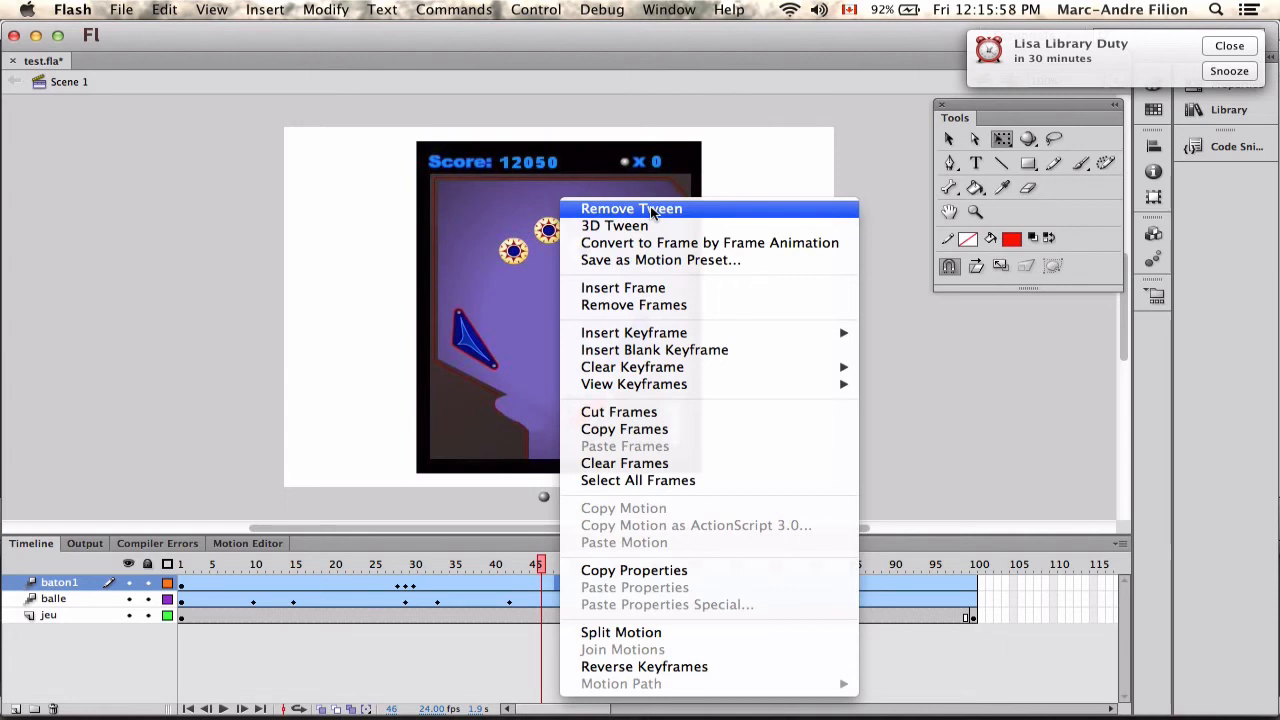
left_click(894, 288)
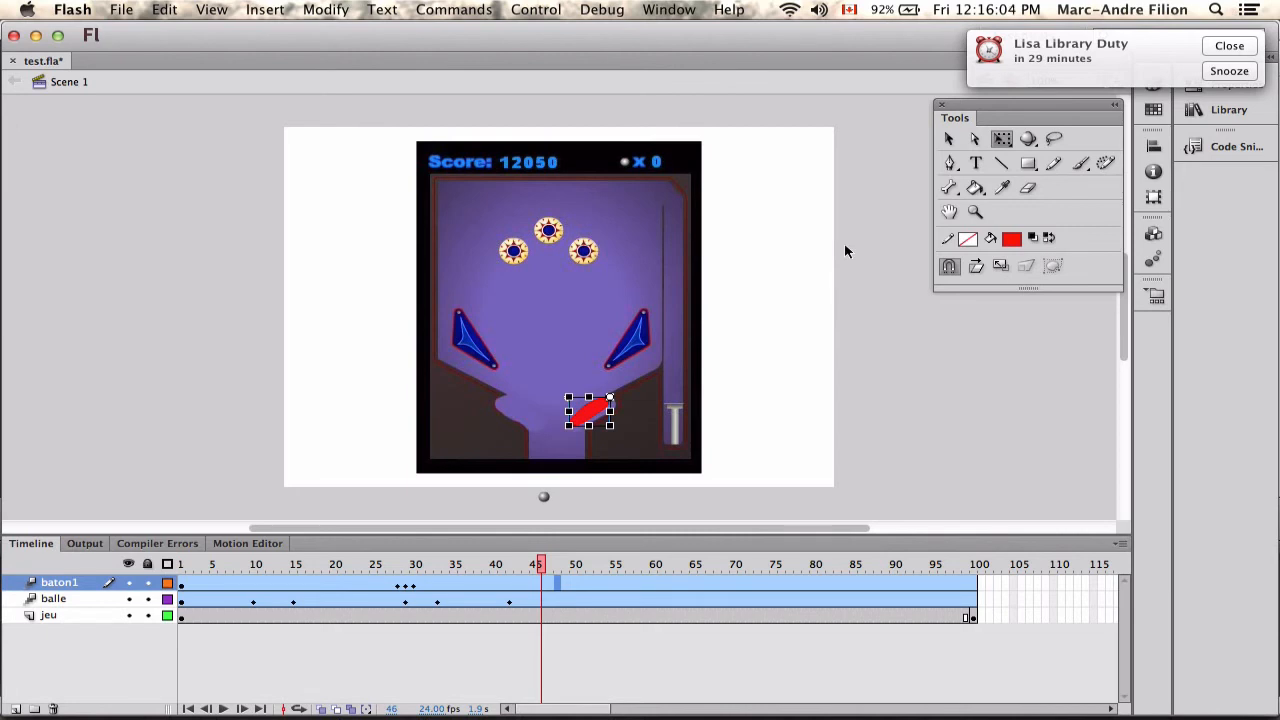
Add a new layer above baton1 and name it baton2.
left_click(277, 661)
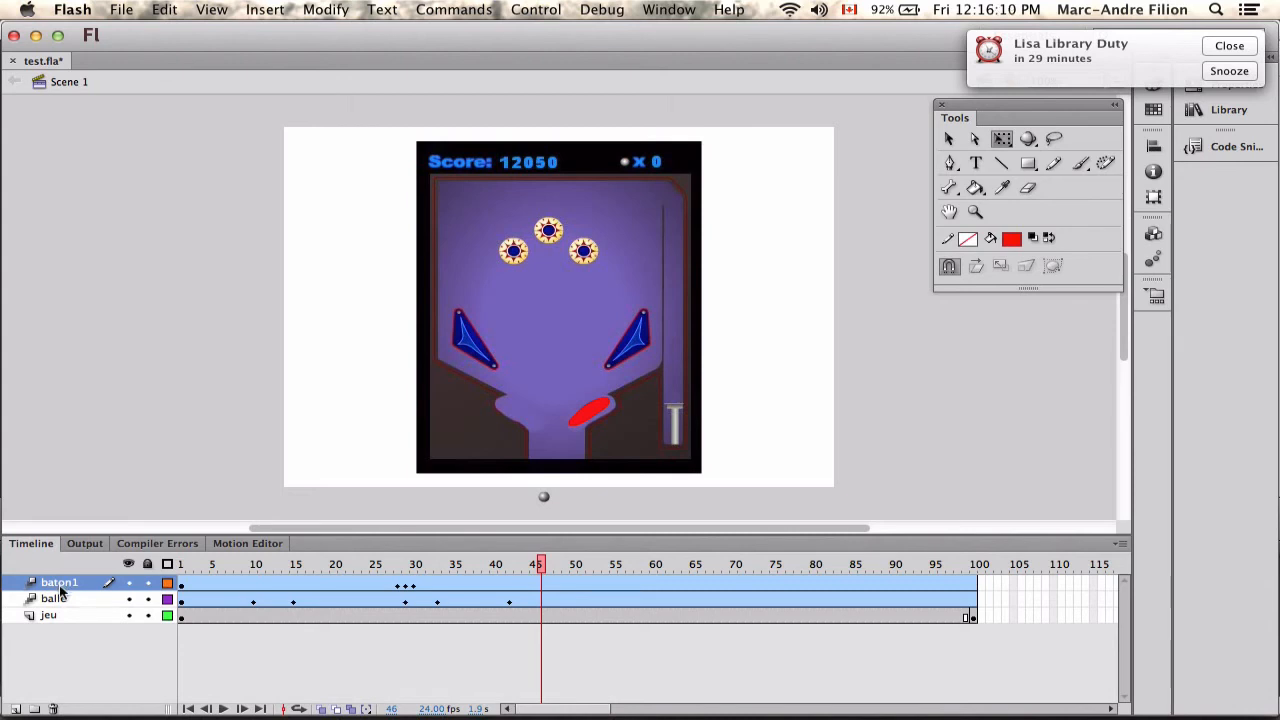
left_click(15, 708)
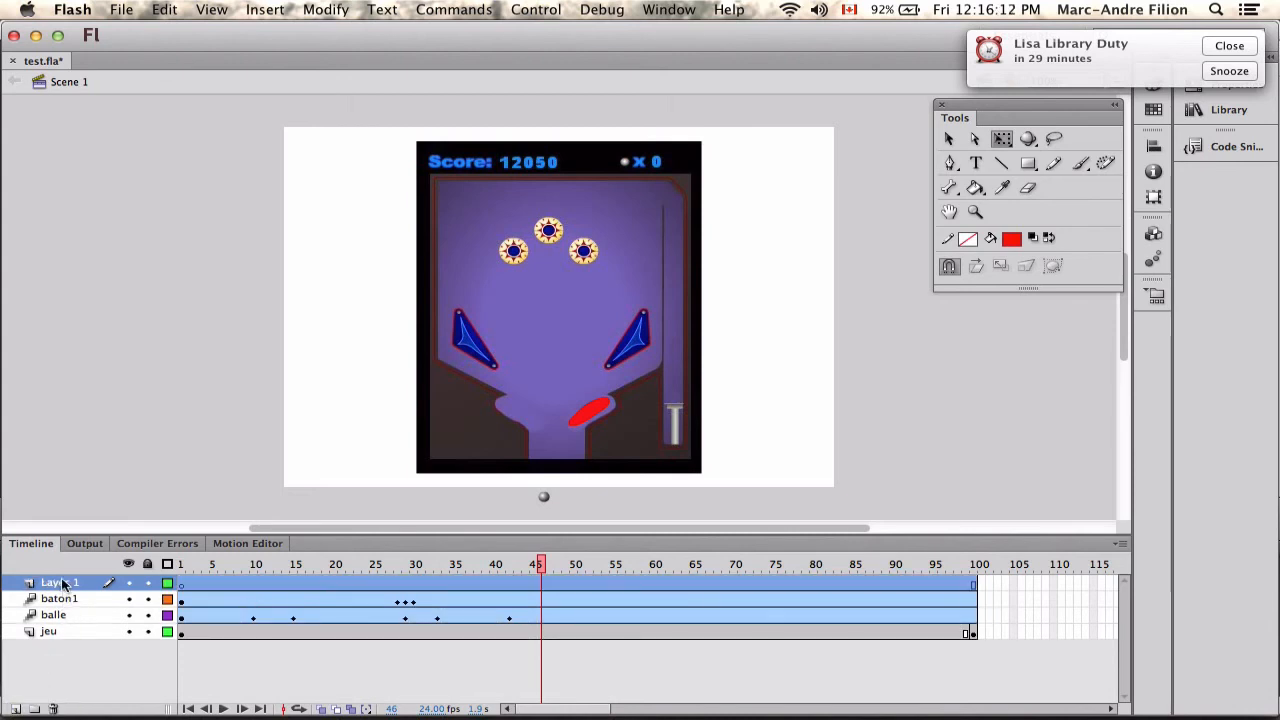
double_click(60, 582)
type("baton")
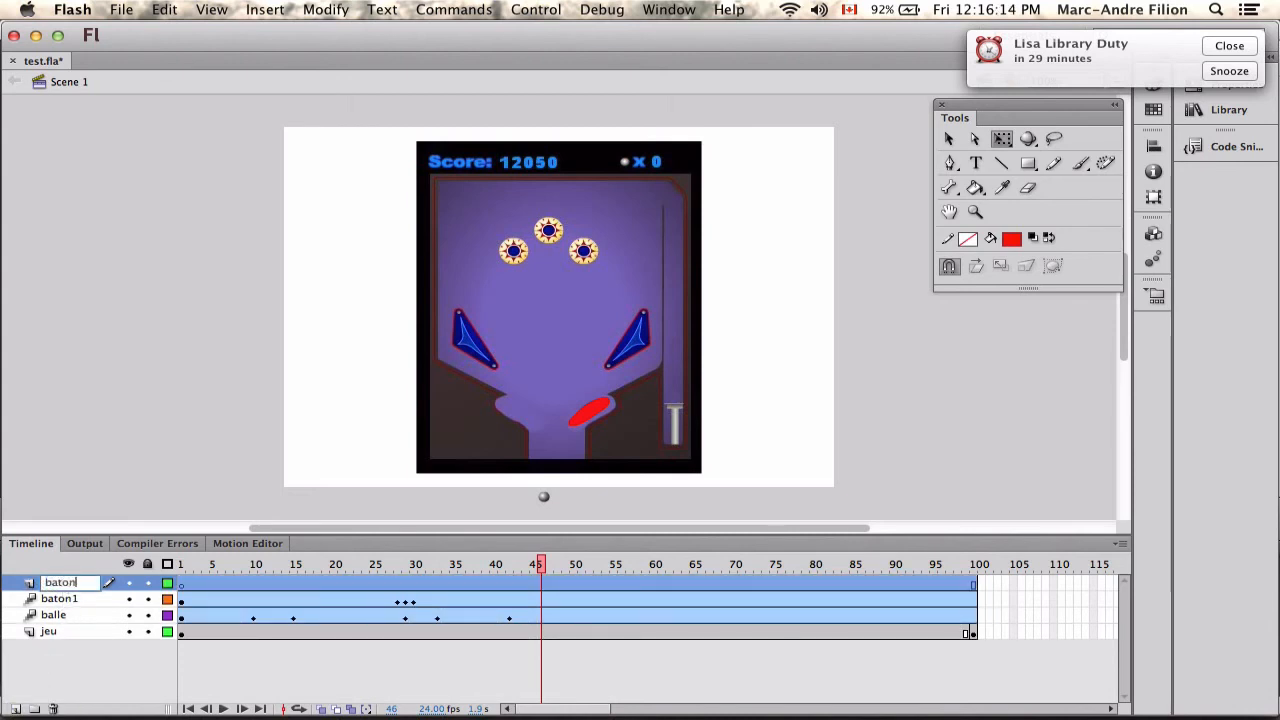
type("2")
key("Return")
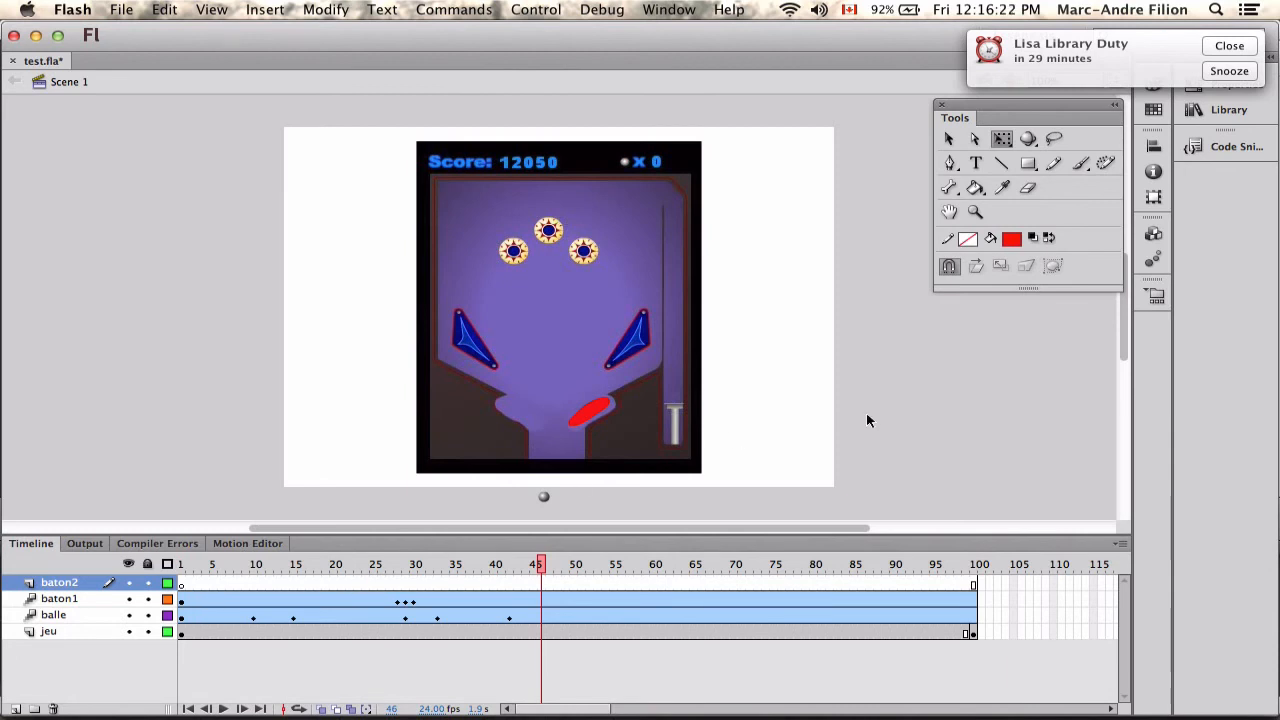
left_click(1229, 45)
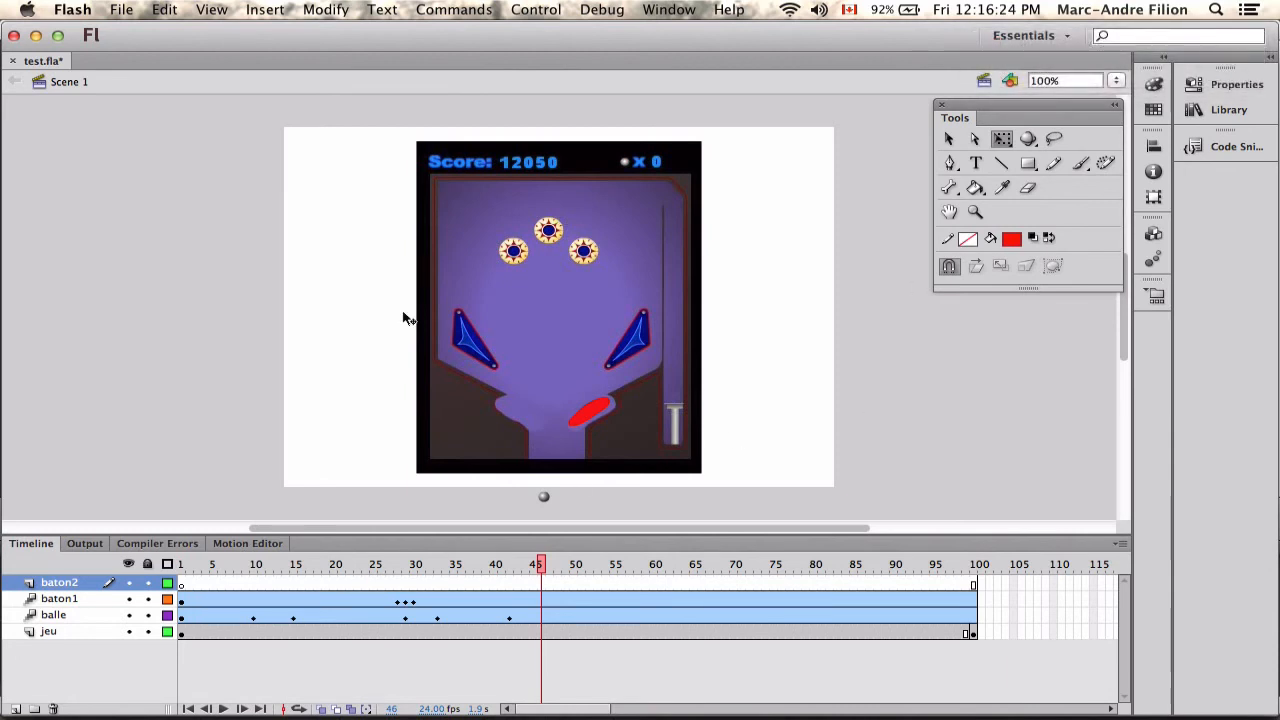
At frame 1 of baton2, place the library's baton symbol near the empty left flipper socket, slanted to mirror the right flipper.
left_click_drag(546, 566, 181, 564)
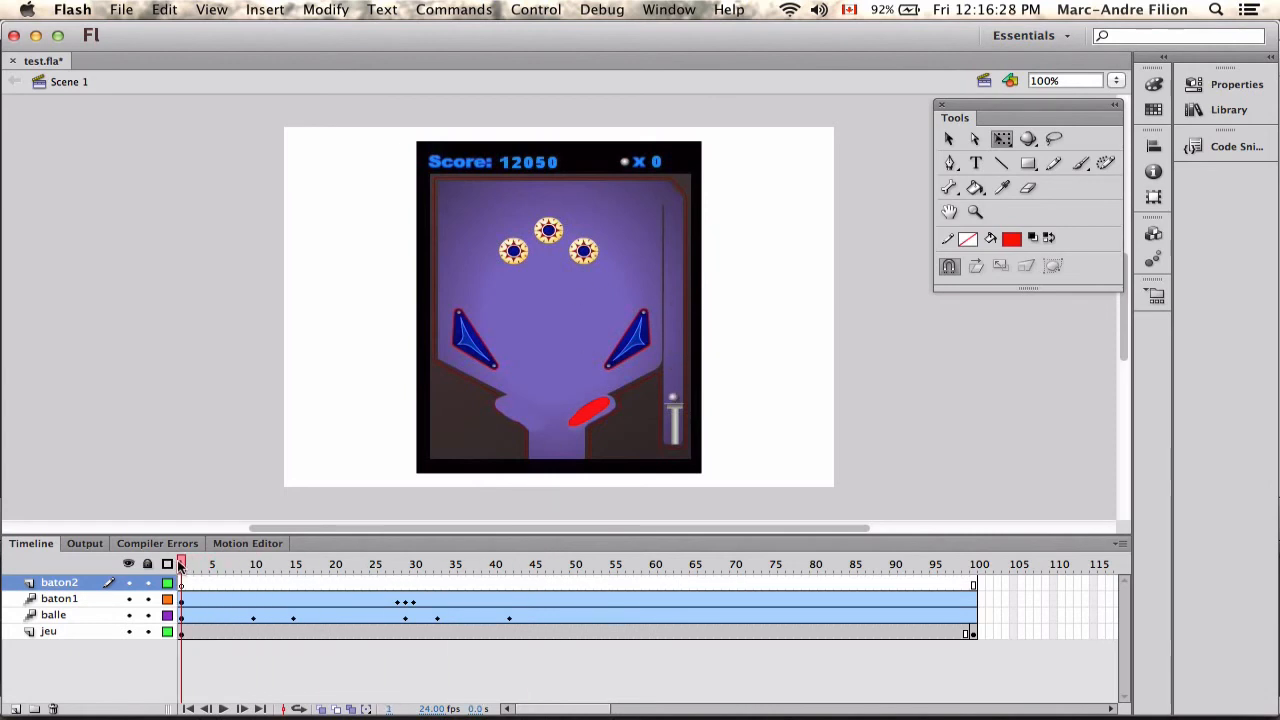
left_click(1228, 110)
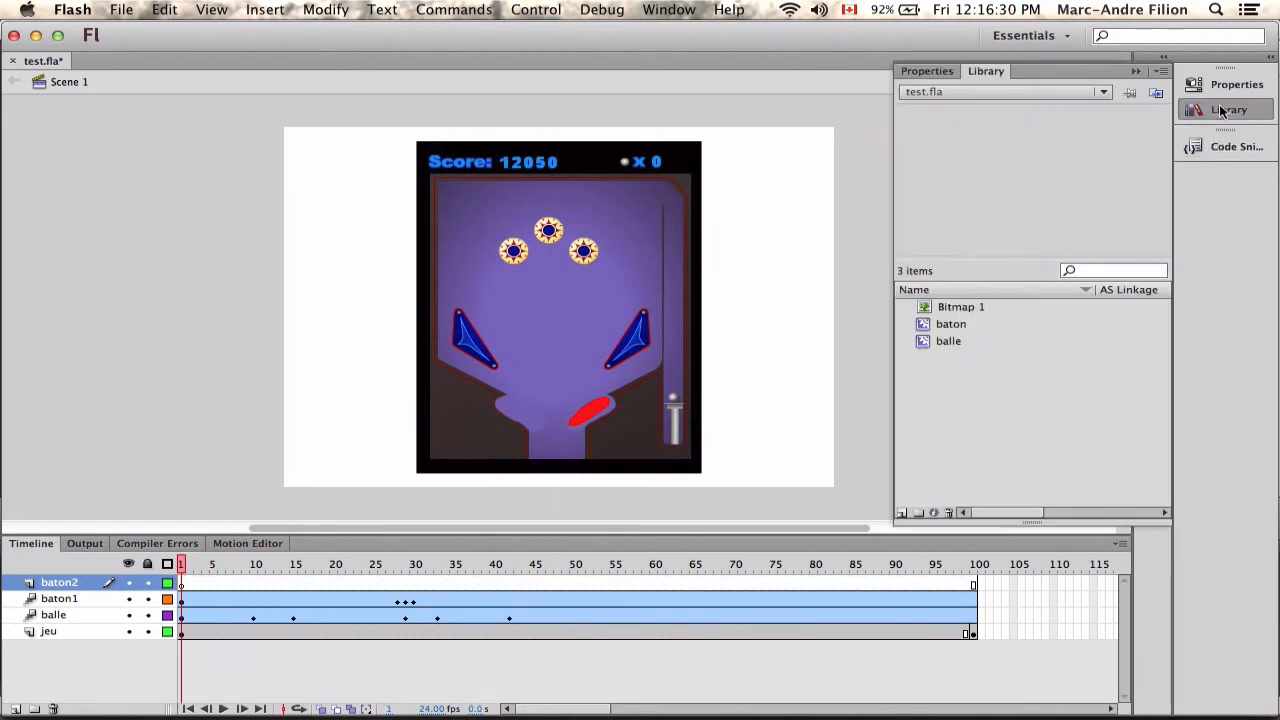
left_click(953, 326)
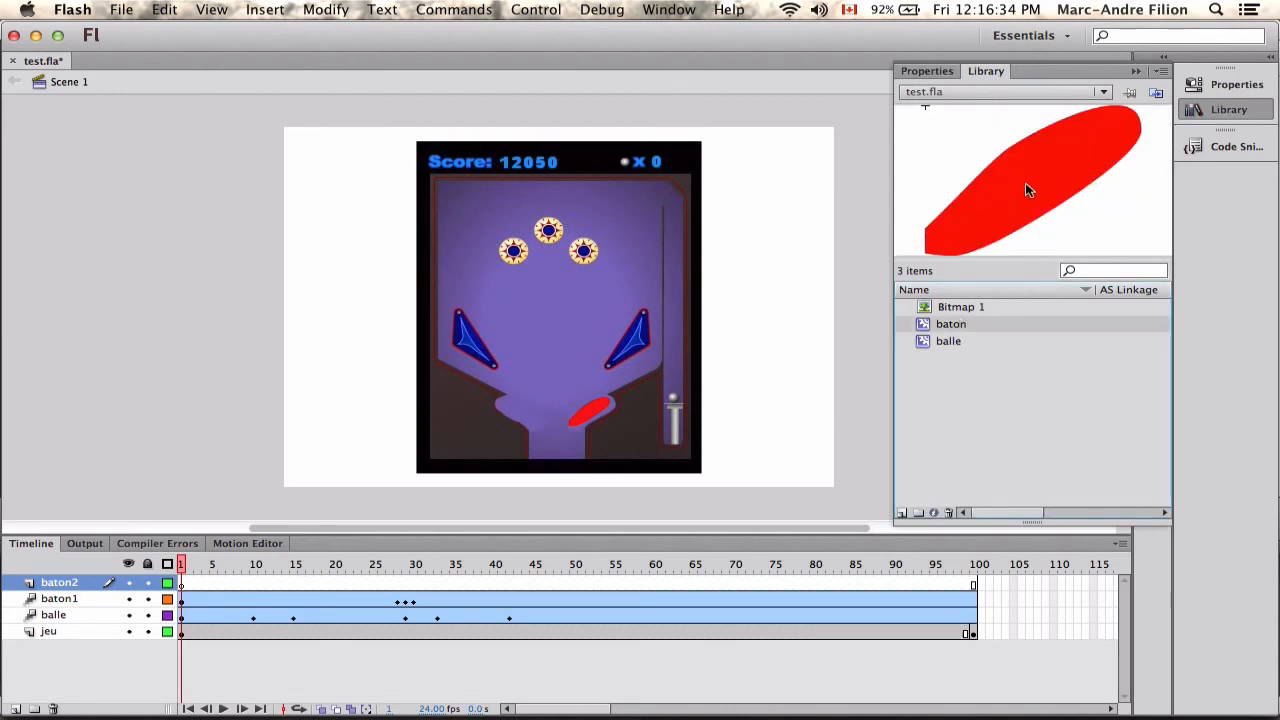
left_click_drag(1025, 190, 513, 379)
key("Left")
key("Left")
key("Left")
key("Down")
key("Down")
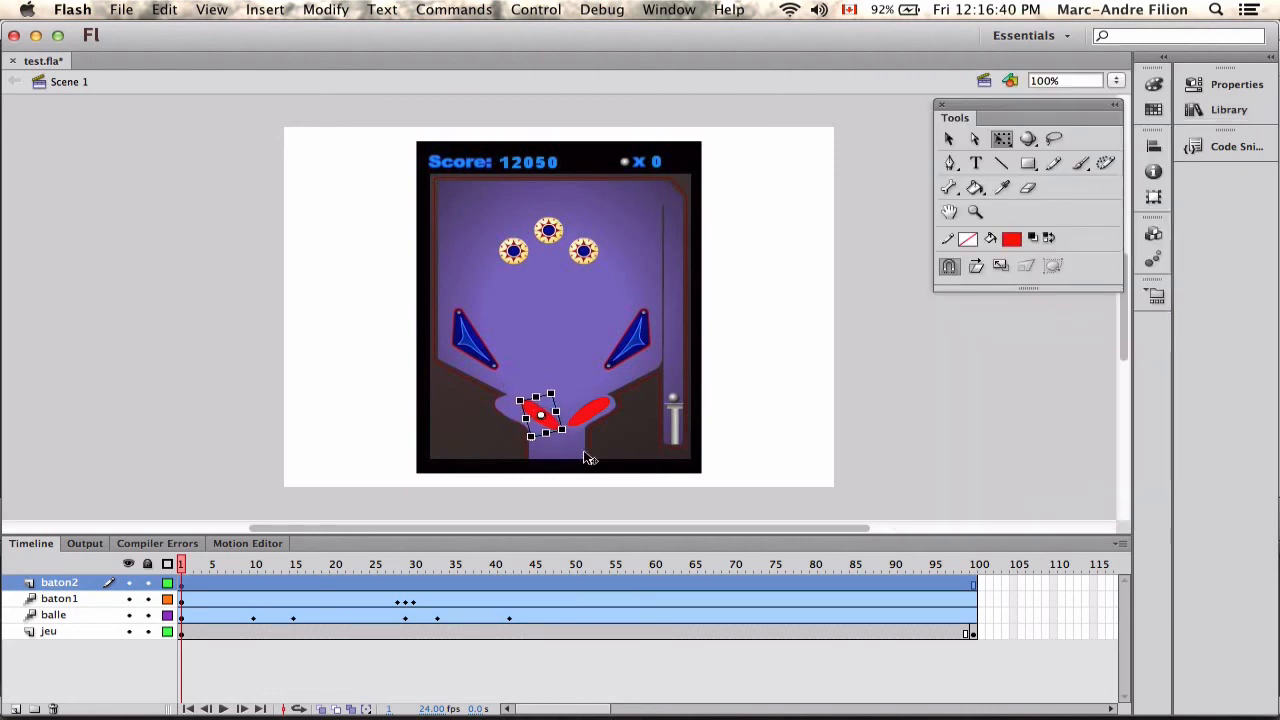
Nudge the new flipper into the left socket and move its transformation point to its outer upper end.
key("Left")
key("Left")
key("Left")
key("Left")
key("Left")
key("Left")
key("Left")
key("Left")
key("Left")
key("Left")
key("Left")
key("Left")
key("Down")
key("Down")
key("Down")
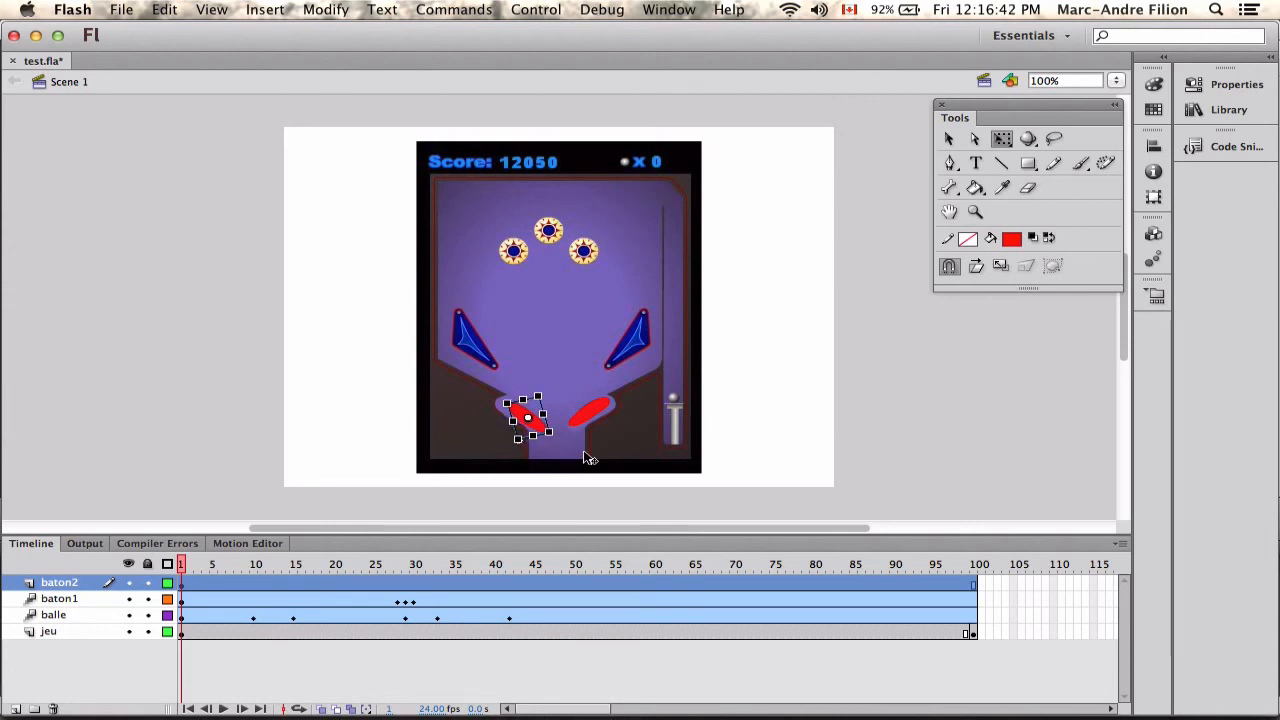
key("Left")
key("Left")
key("Left")
key("Left")
key("Up")
key("Up")
key("Up")
key("Up")
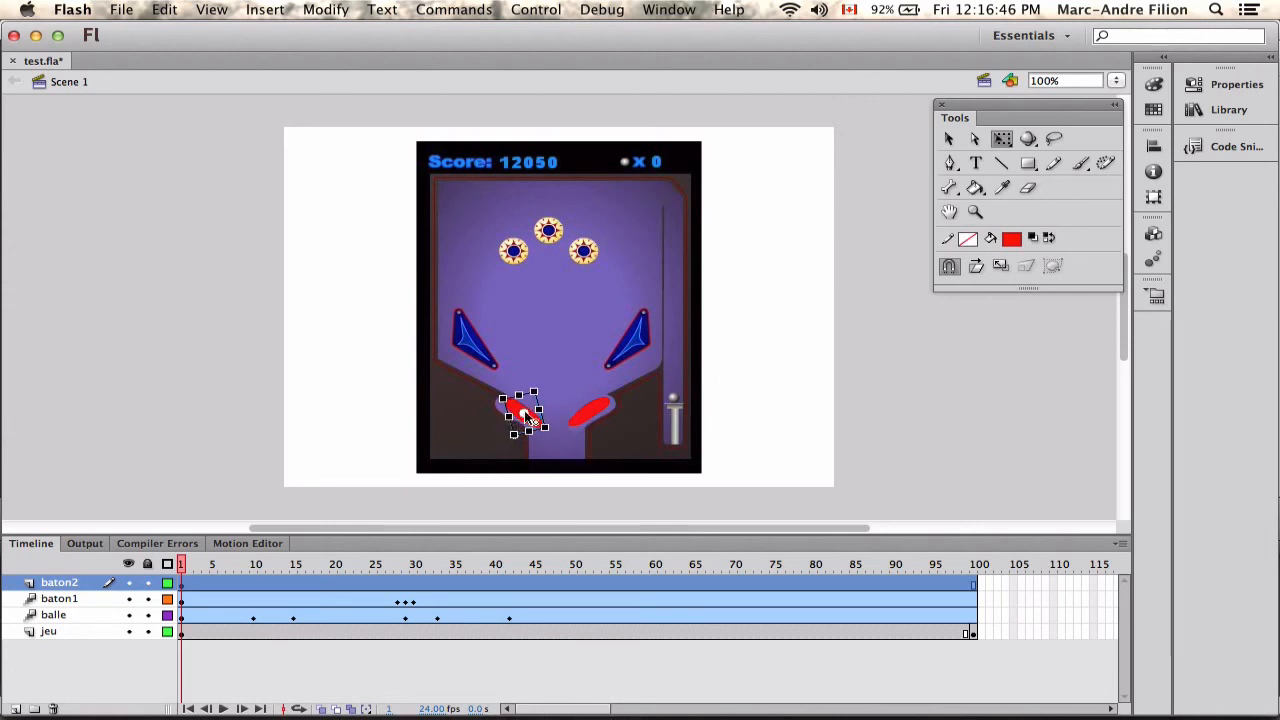
left_click_drag(525, 412, 563, 423)
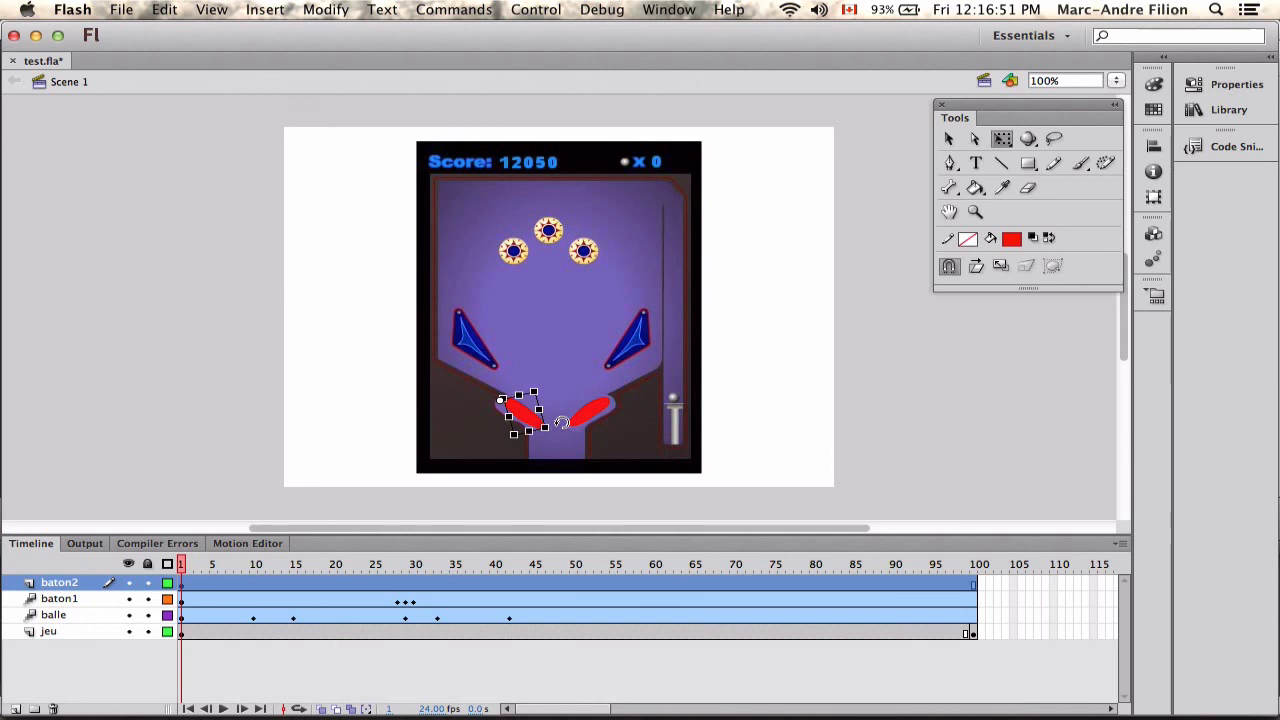
left_click(779, 421)
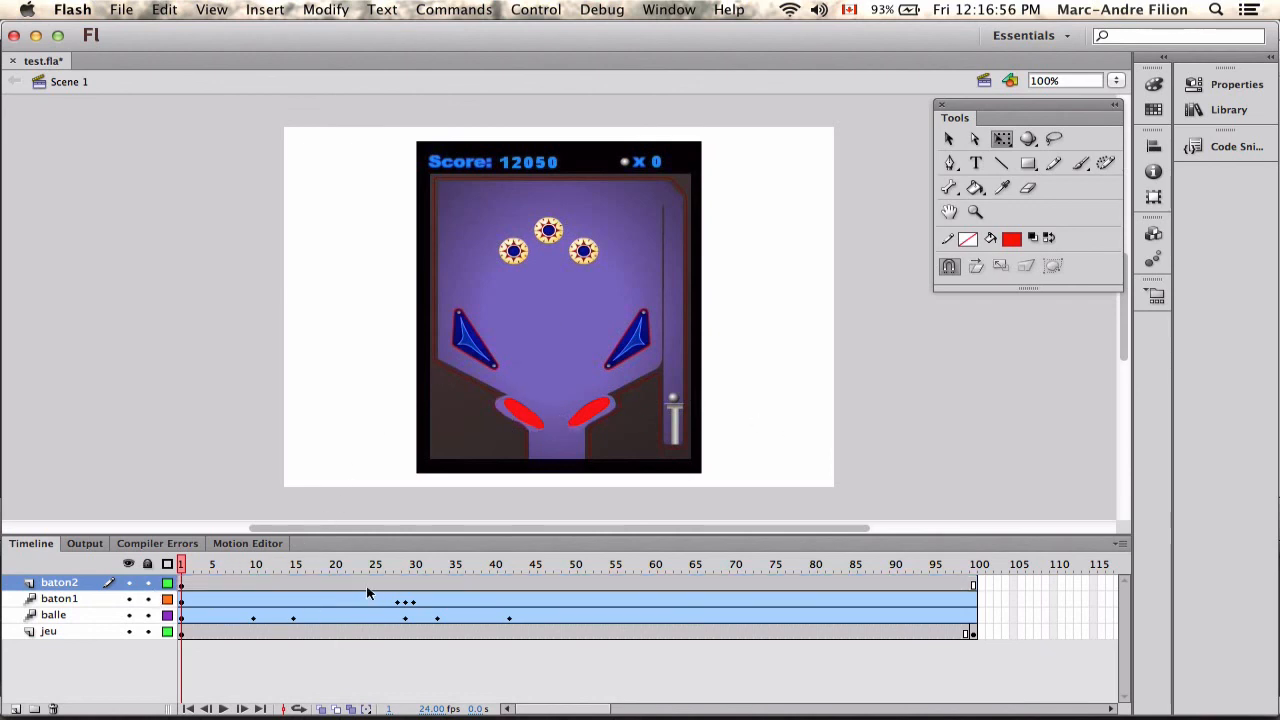
Save the file, test the movie with both flippers, and close the preview.
key("super+s")
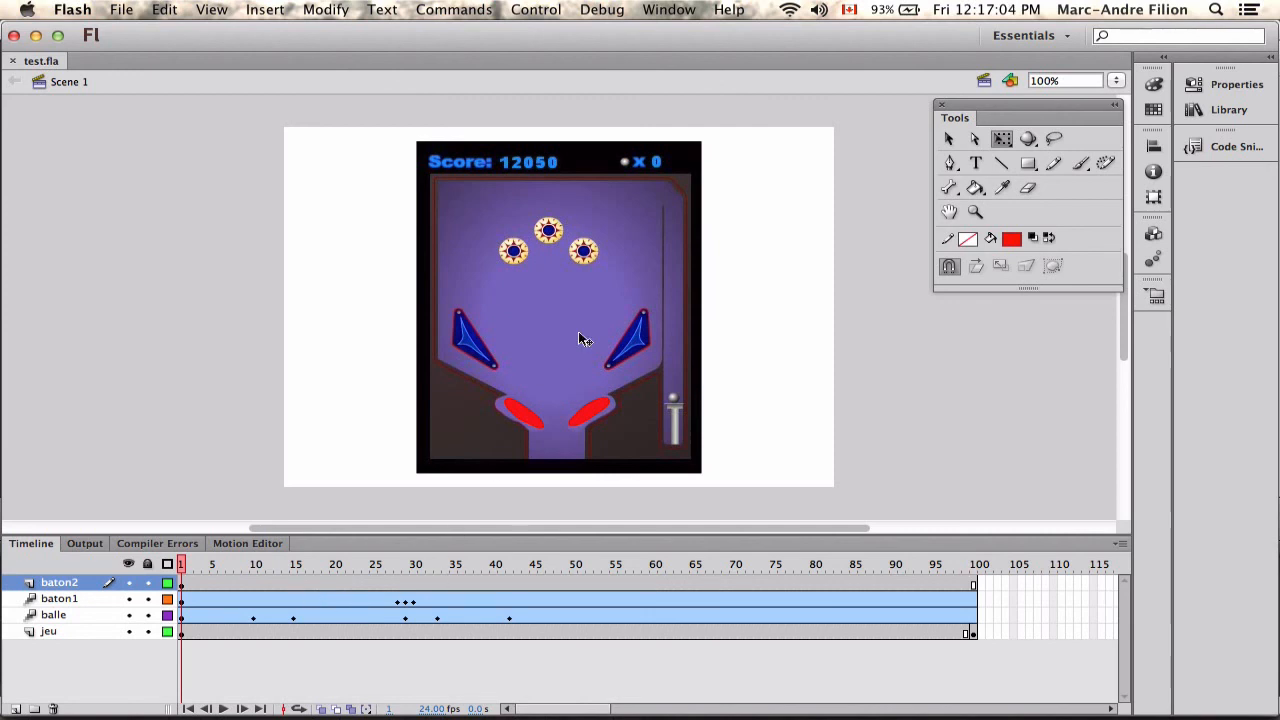
key("super+Return")
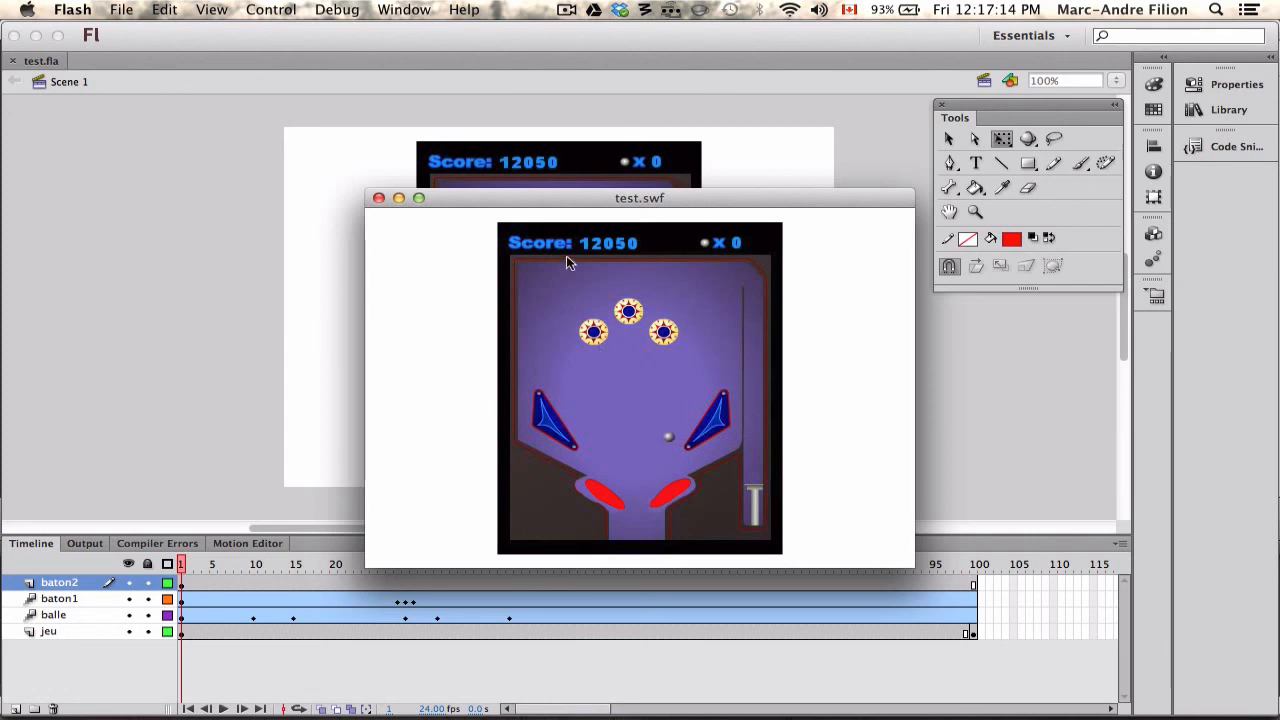
left_click(378, 198)
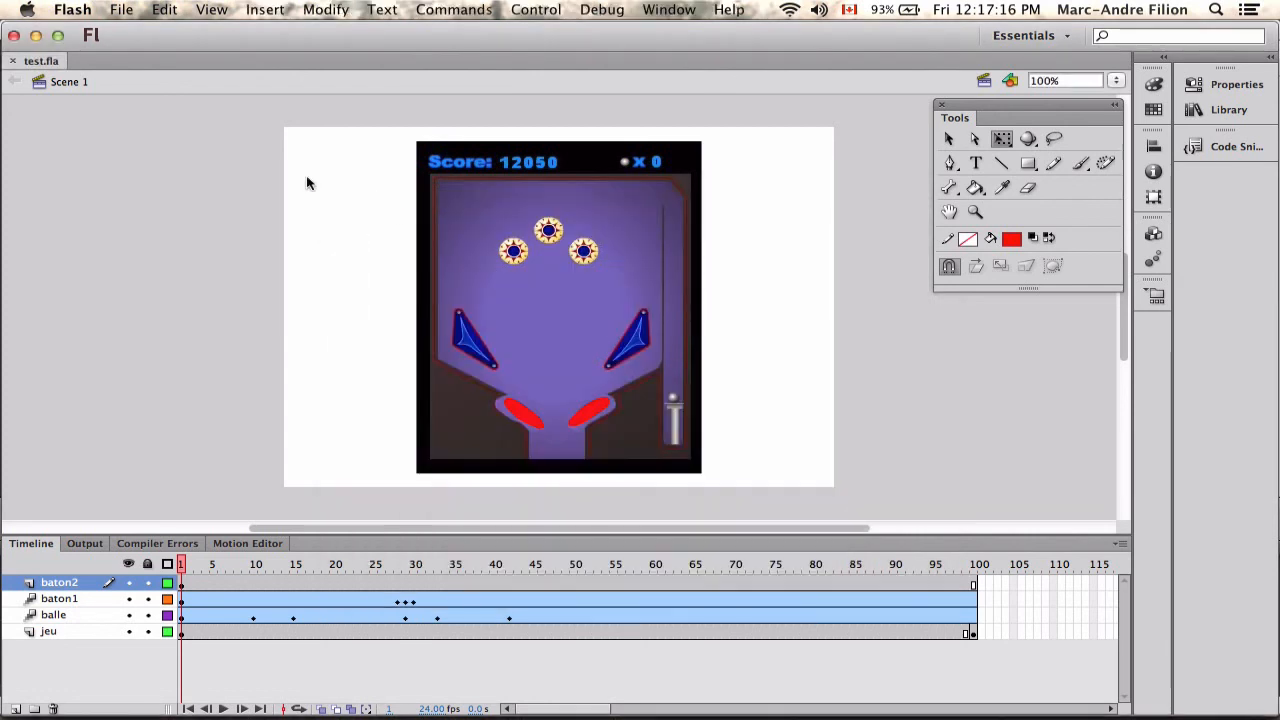
left_click(985, 82)
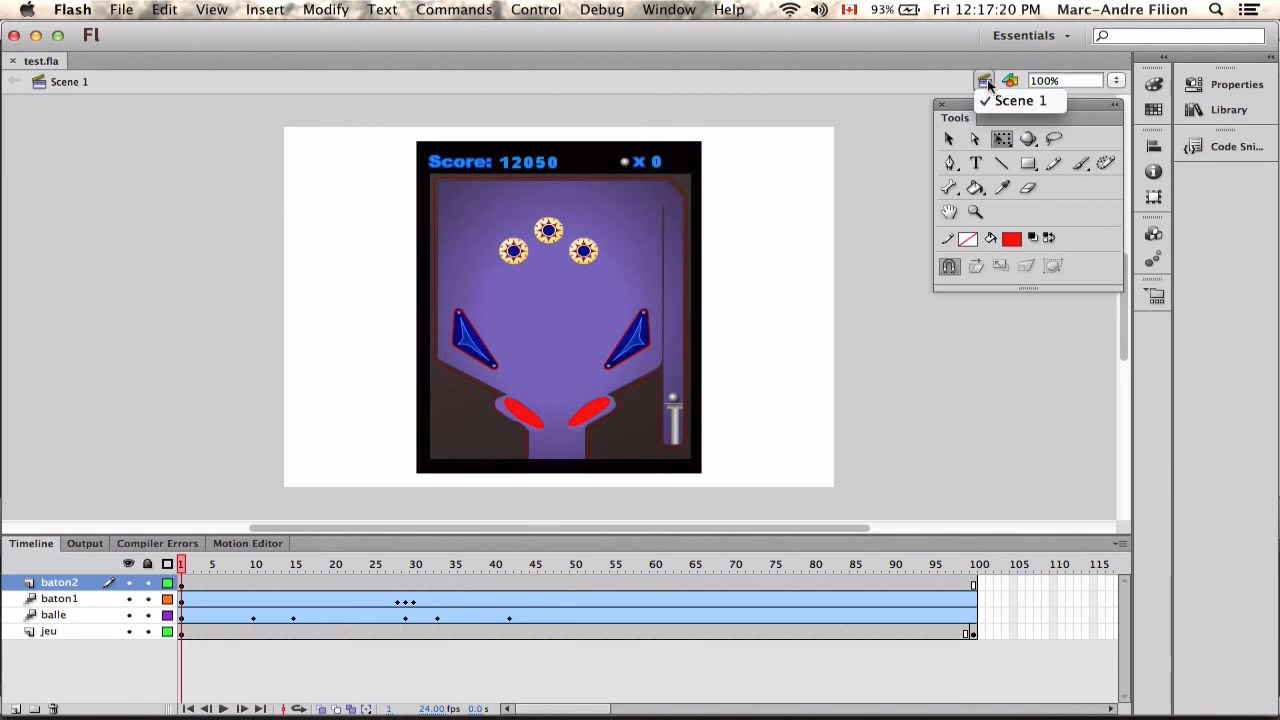
left_click(985, 82)
left_click(985, 82)
left_click(1015, 104)
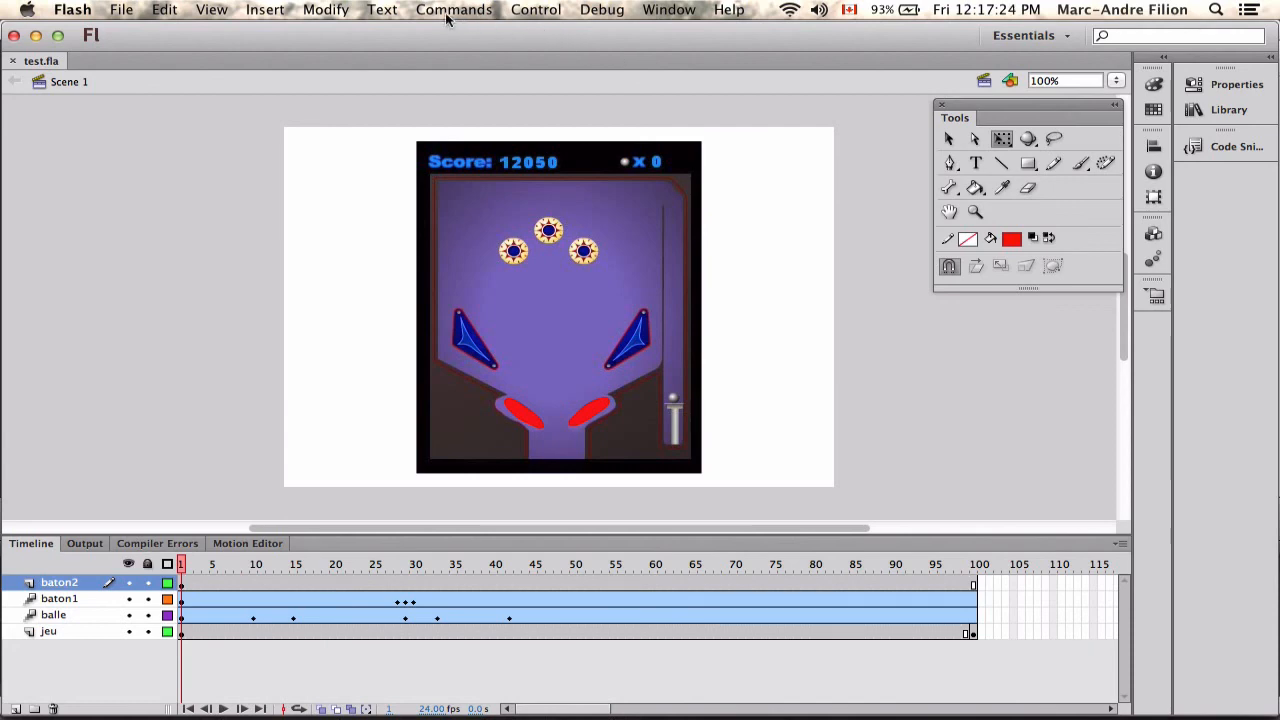
Insert a second scene into the document.
left_click(548, 12)
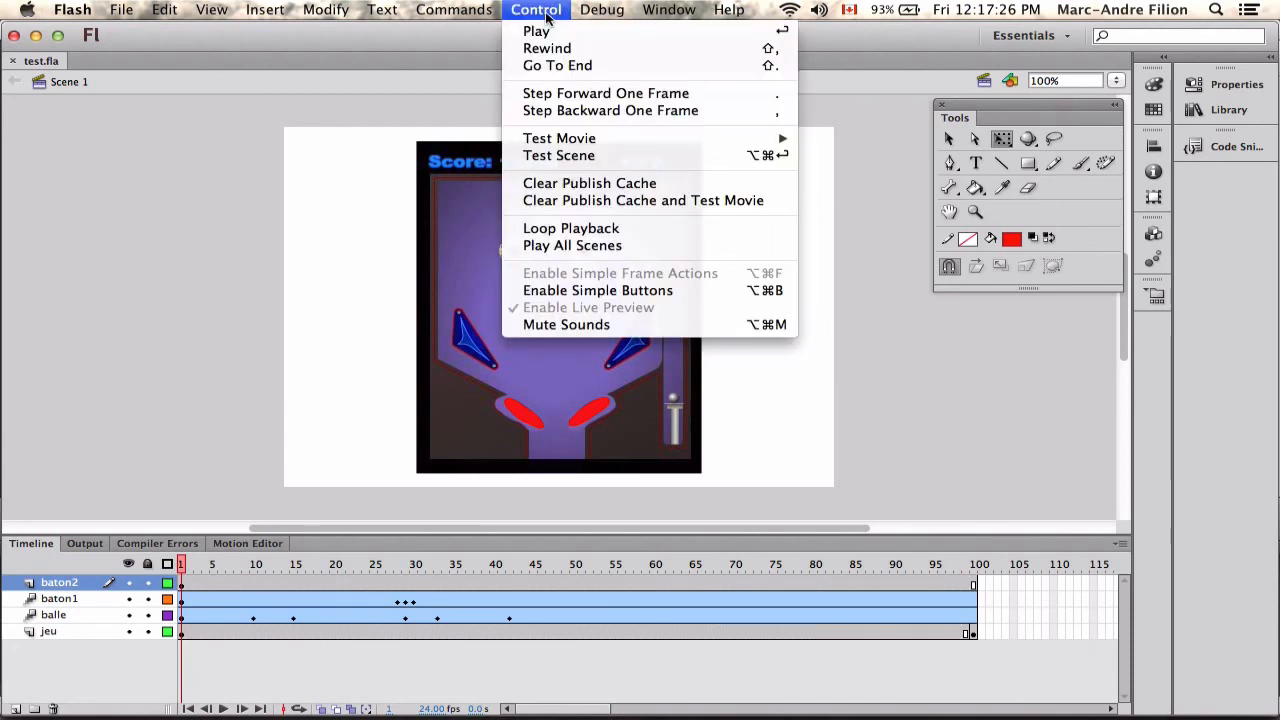
mouse_move(265, 10)
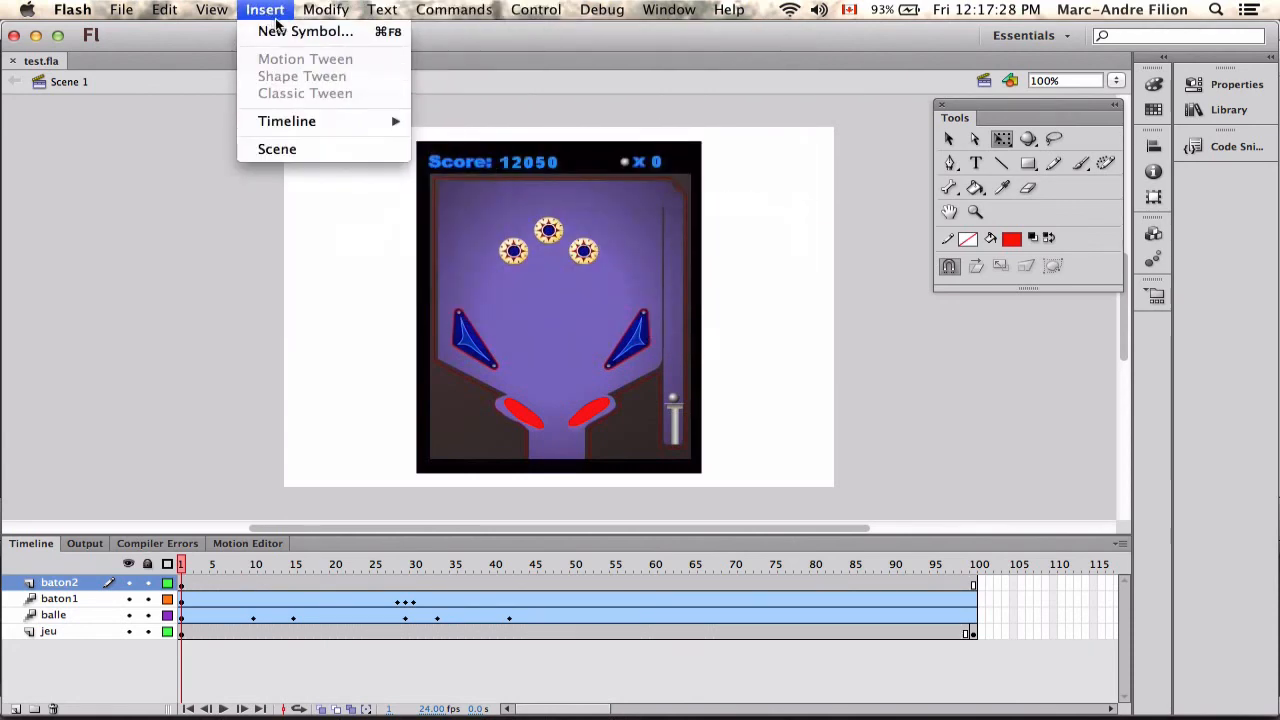
left_click(298, 150)
Switch to Scene 1 and back to Scene 2, and save the file.
left_click(985, 80)
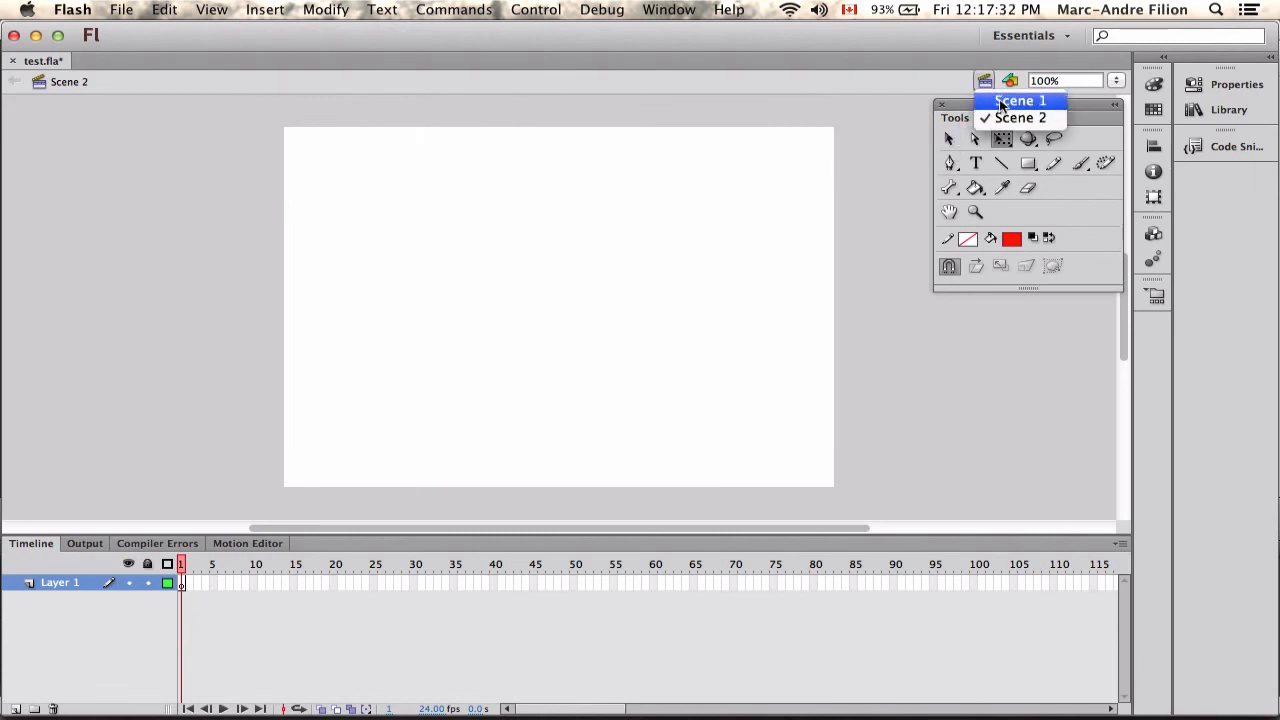
left_click(1012, 101)
left_click(985, 80)
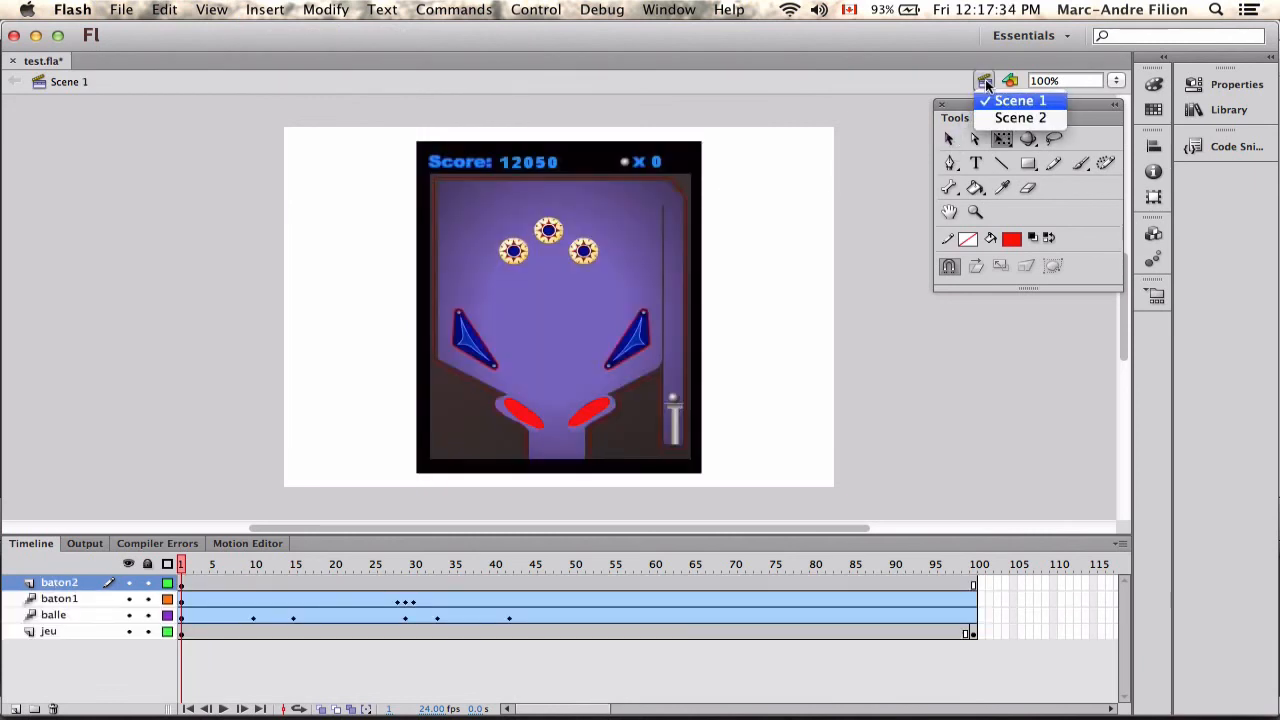
left_click(1000, 118)
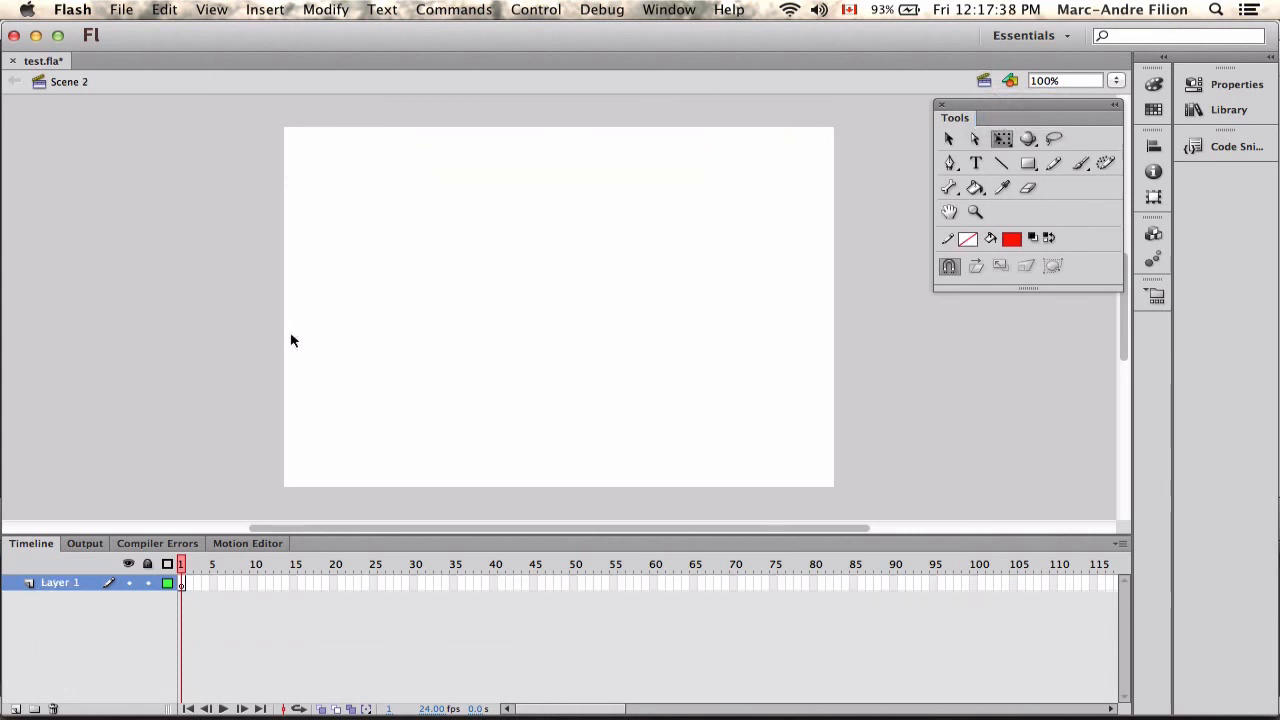
key("super+s")
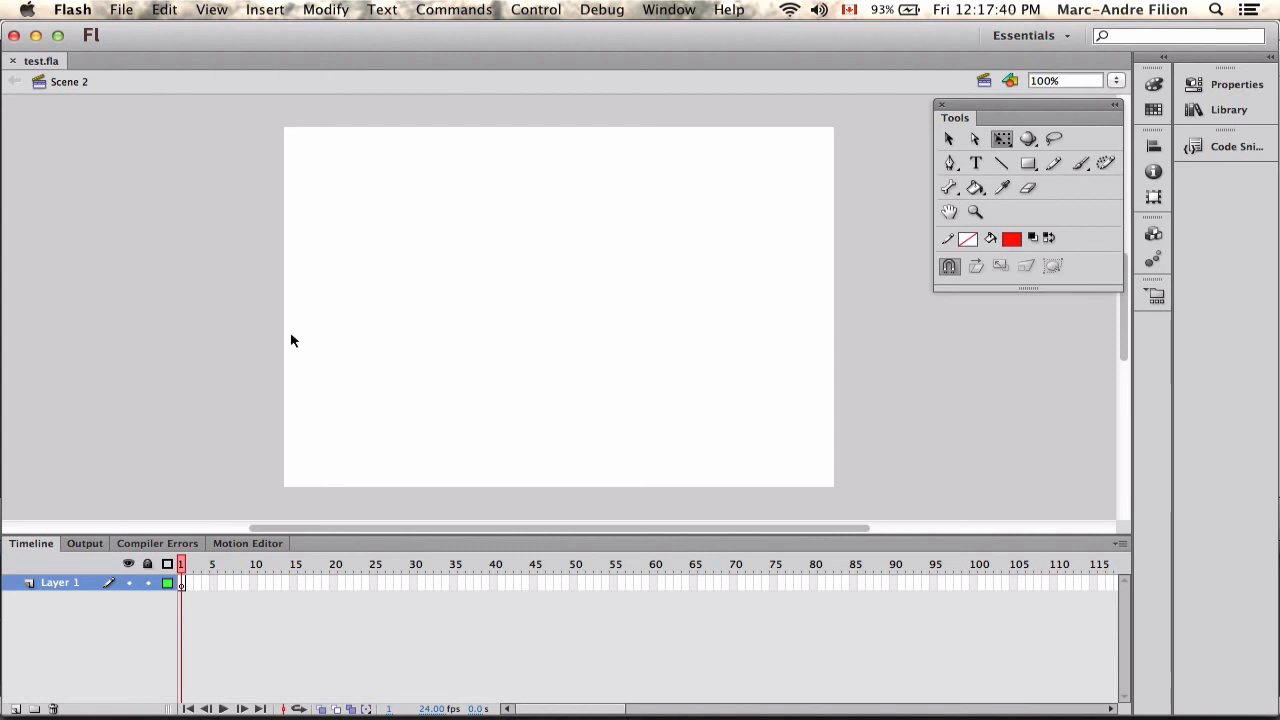